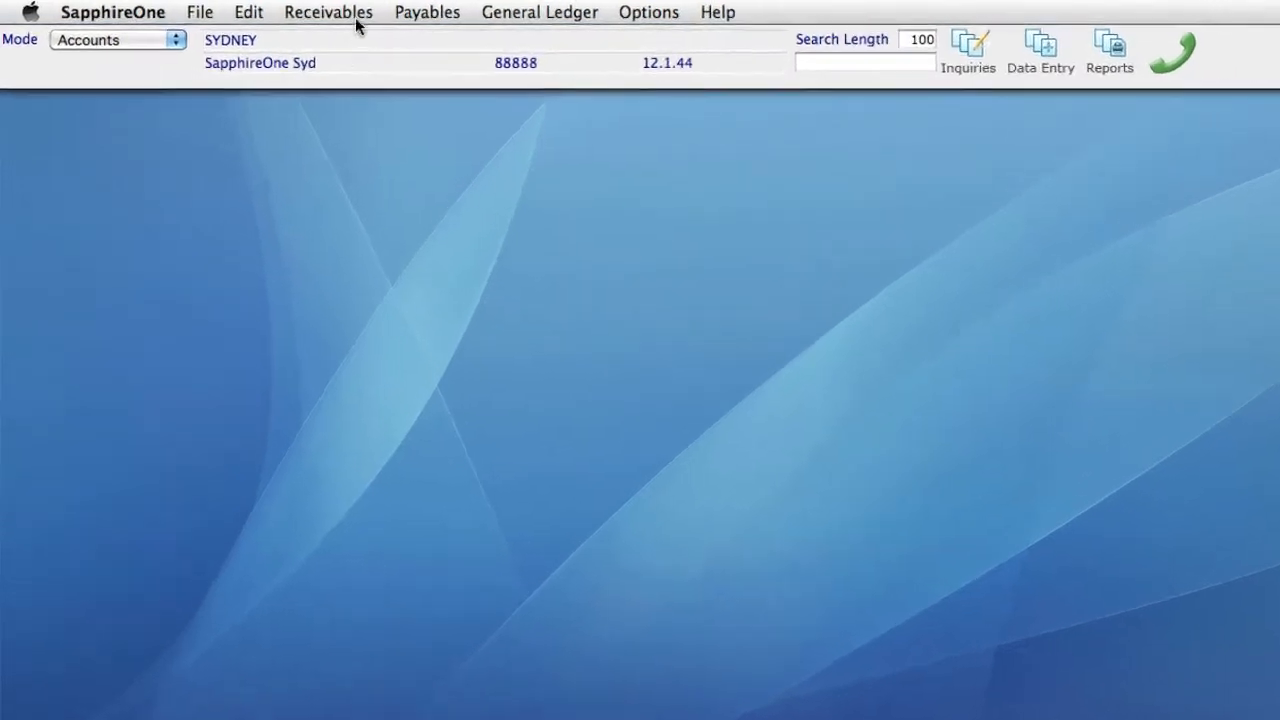
Open the unposted ATLAPPS invoice 4-098 from the client transaction inquiry, check its editable order and invoice number fields, and leave it without saving.
{"action": "left_click", "coordinate": [318, 10]}
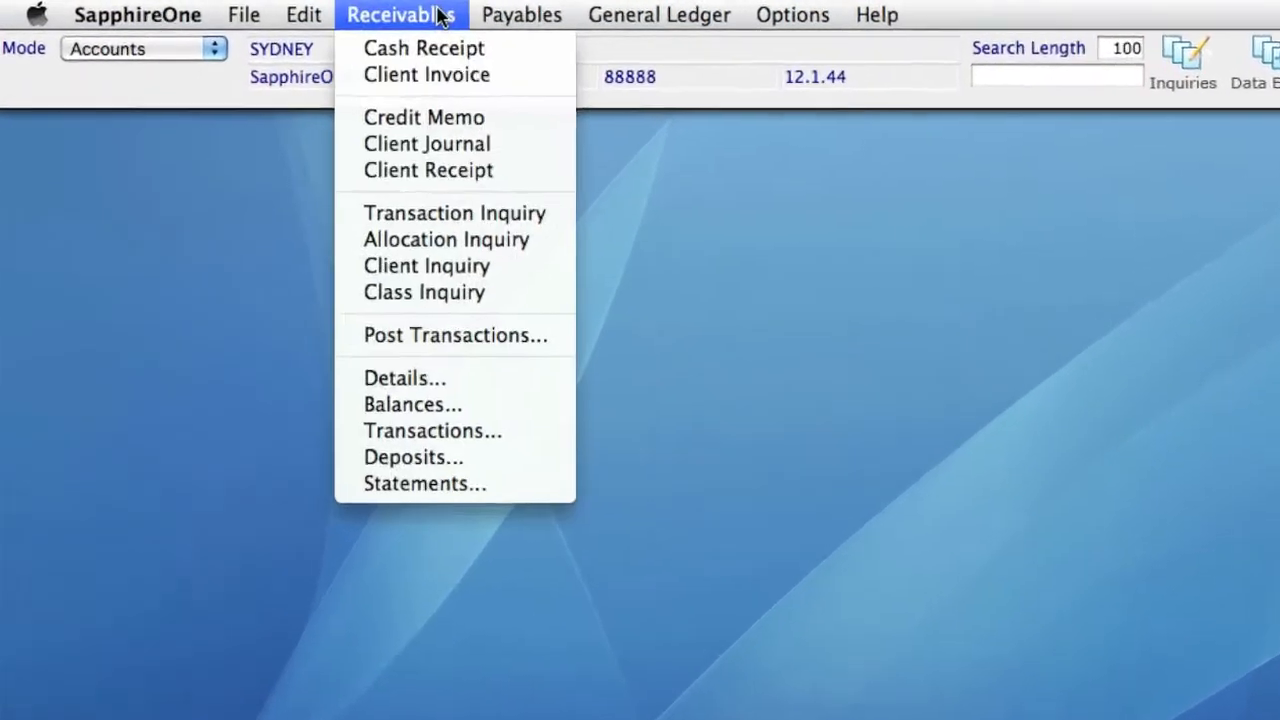
{"action": "left_click", "coordinate": [577, 222]}
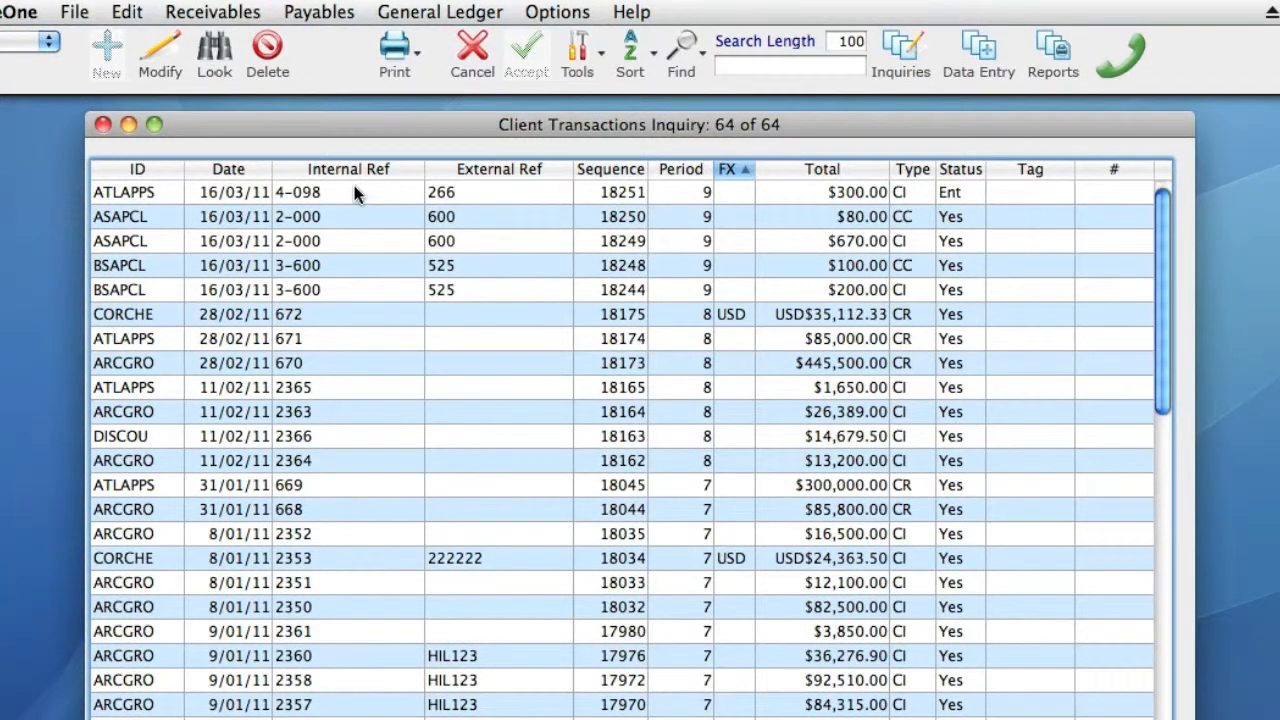
{"action": "left_click", "coordinate": [355, 194]}
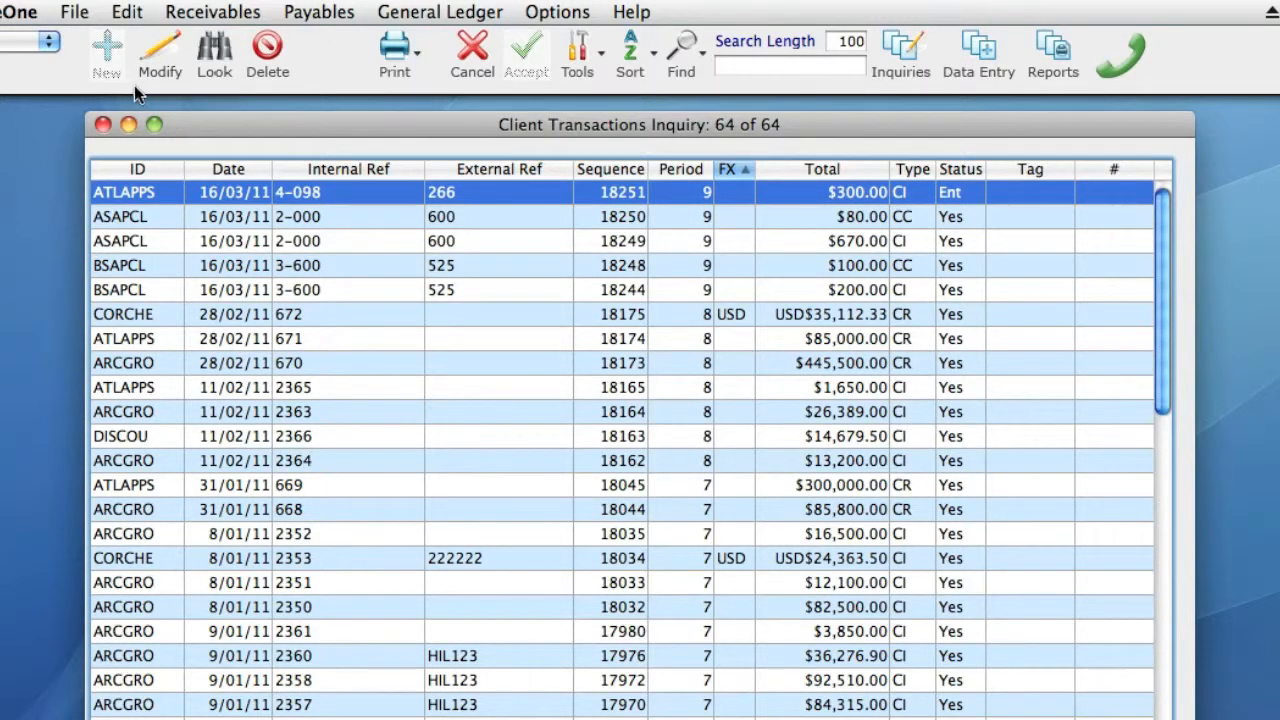
{"action": "double_click", "coordinate": [378, 198]}
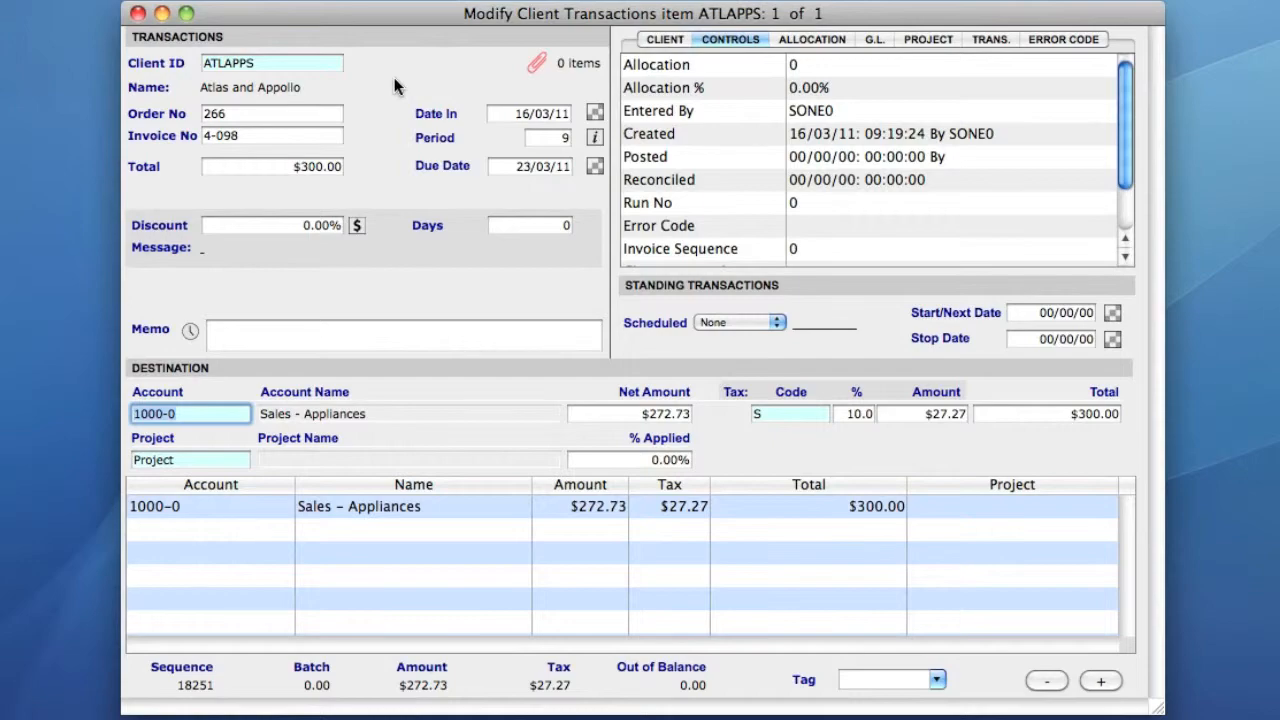
{"action": "left_click", "coordinate": [314, 114]}
{"action": "left_click", "coordinate": [247, 138]}
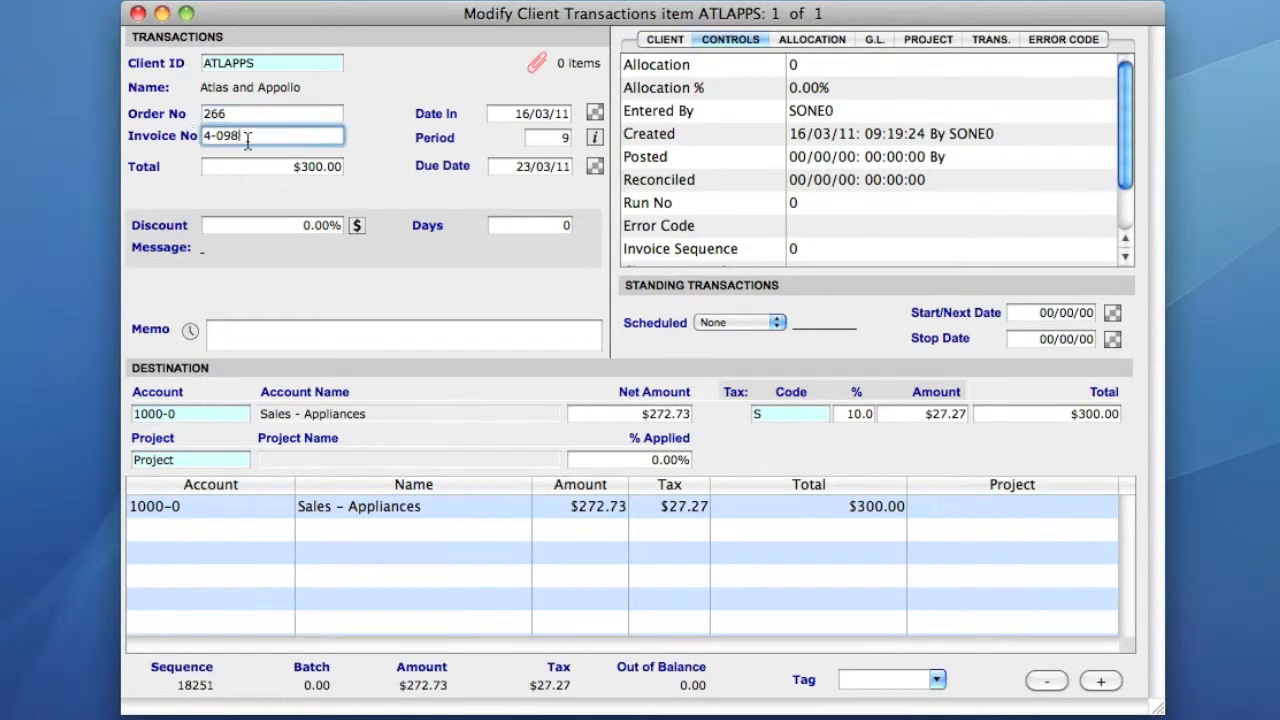
{"action": "left_click_drag", "start_coordinate": [247, 140], "coordinate": [191, 136]}
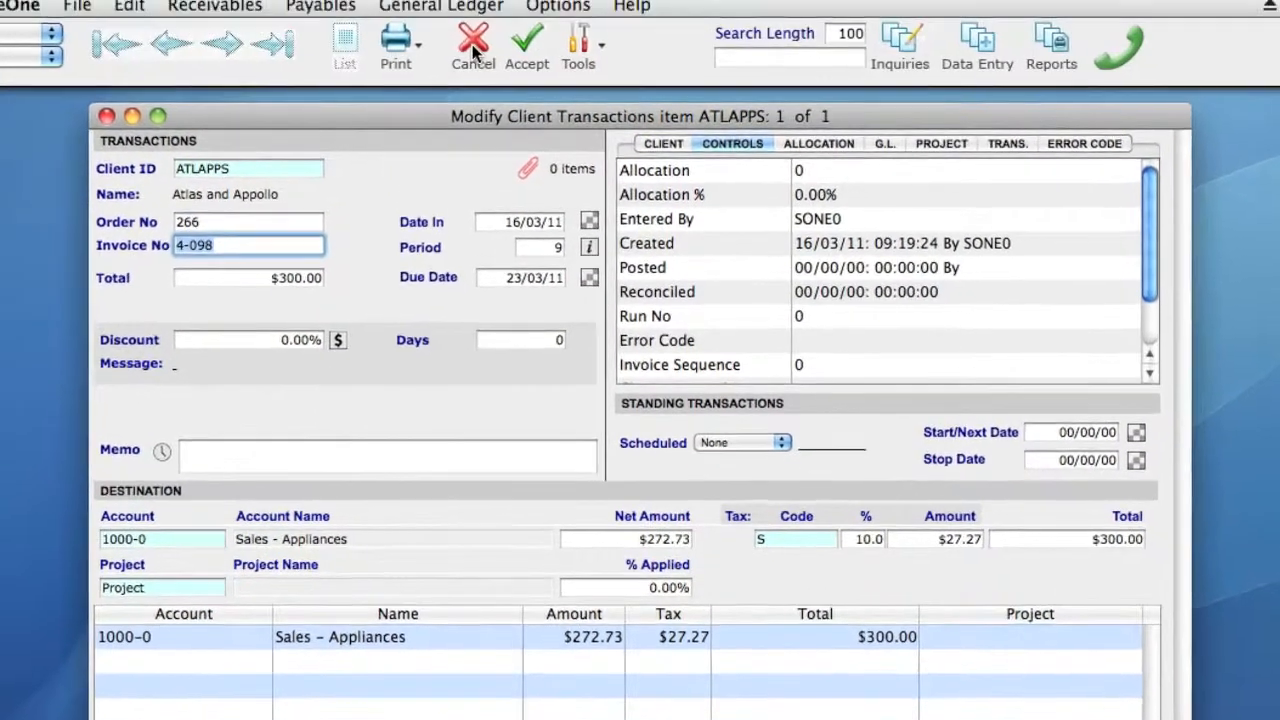
{"action": "left_click", "coordinate": [474, 48]}
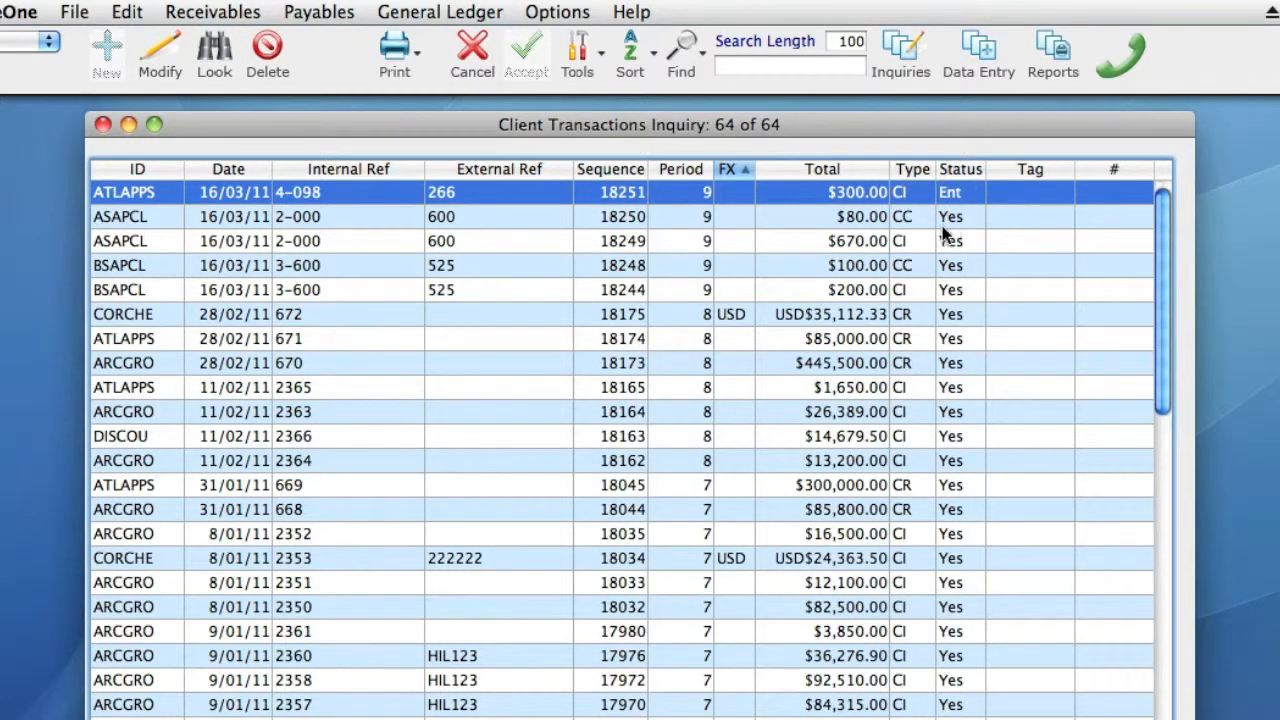
View the posted $80.00 ASAPCL credit memo in the transaction inquiry, then close it and the inquiry list.
{"action": "left_click", "coordinate": [974, 220]}
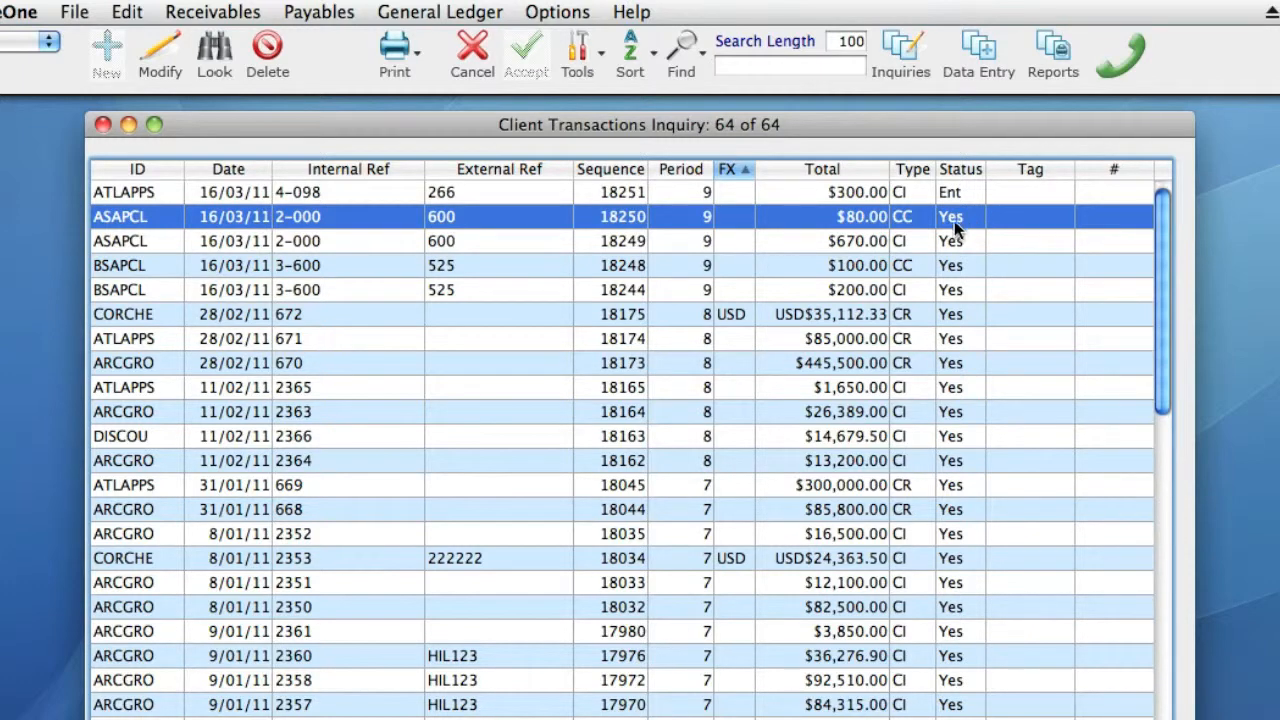
{"action": "left_click", "coordinate": [158, 58]}
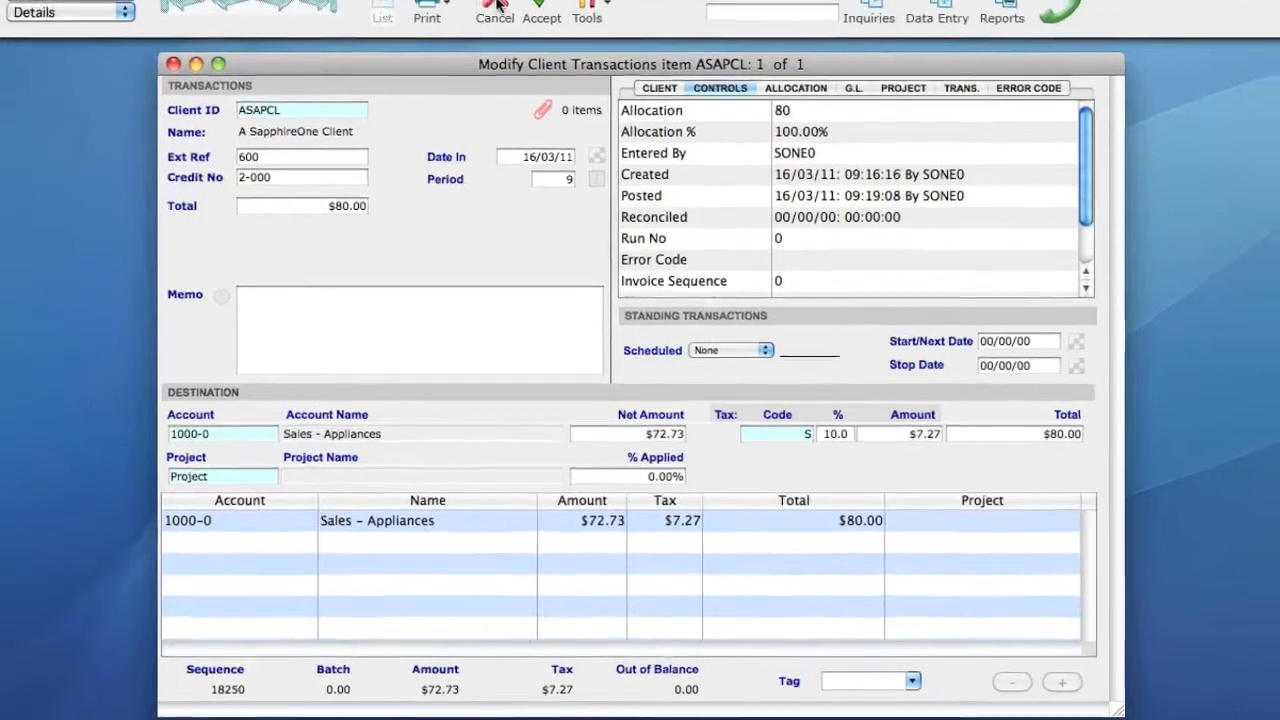
{"action": "left_click", "coordinate": [503, 45]}
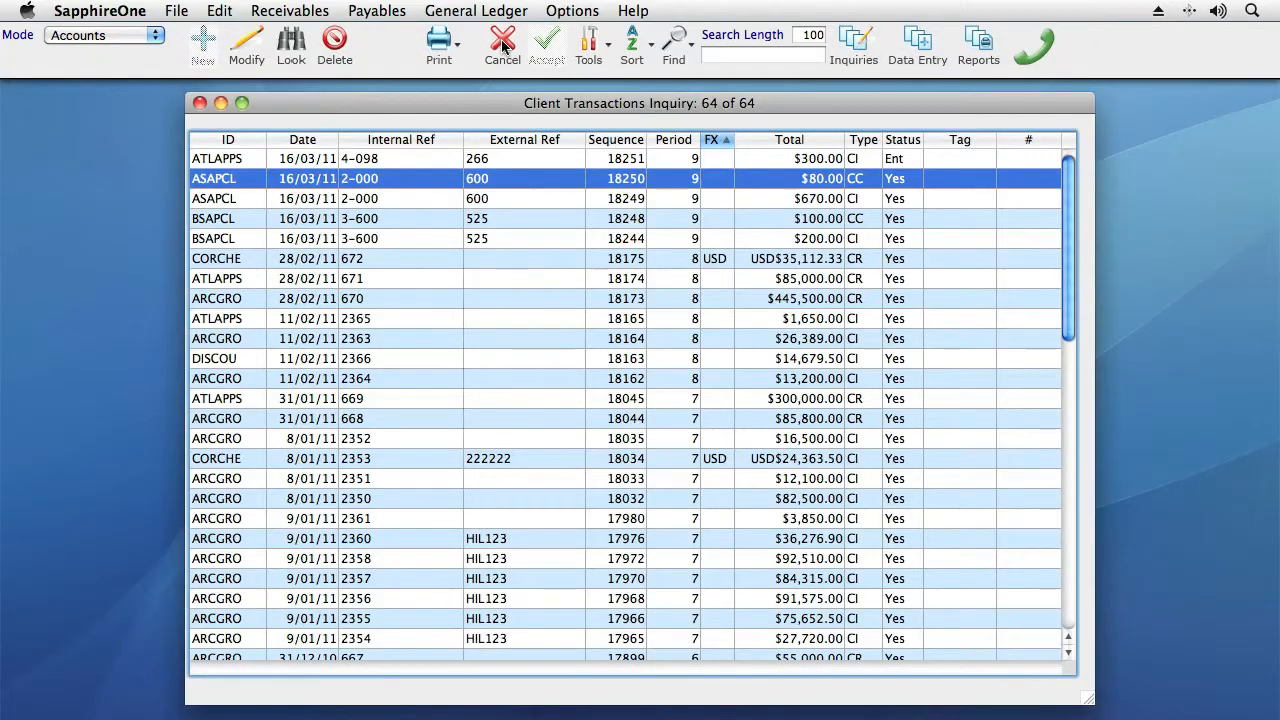
{"action": "left_click", "coordinate": [503, 45]}
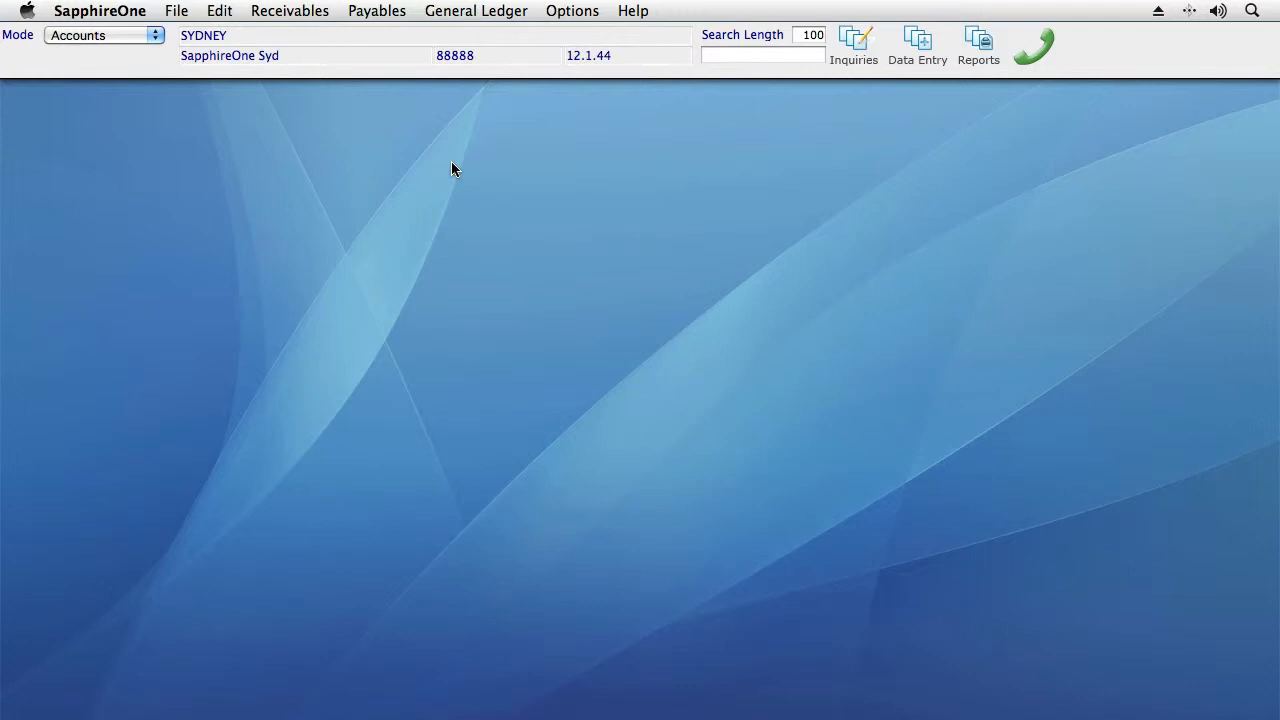
Start a new client journal entry in receivables.
{"action": "left_click", "coordinate": [315, 11]}
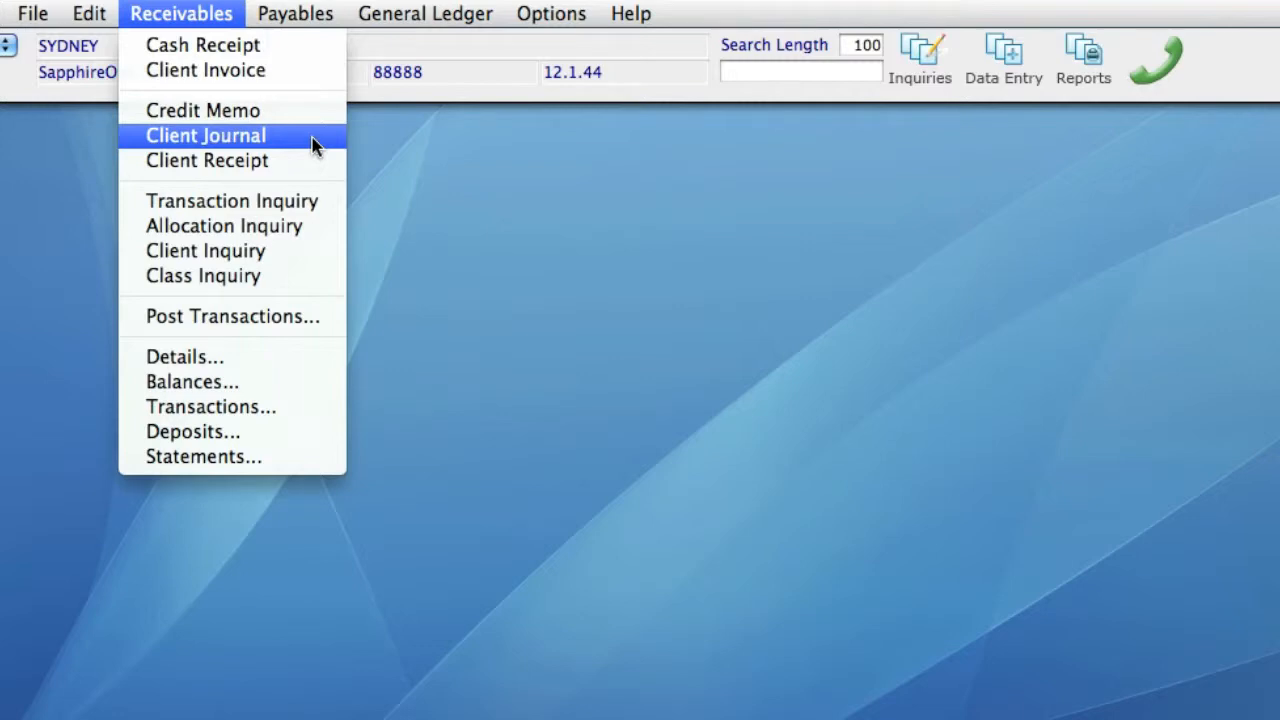
{"action": "left_click", "coordinate": [313, 145]}
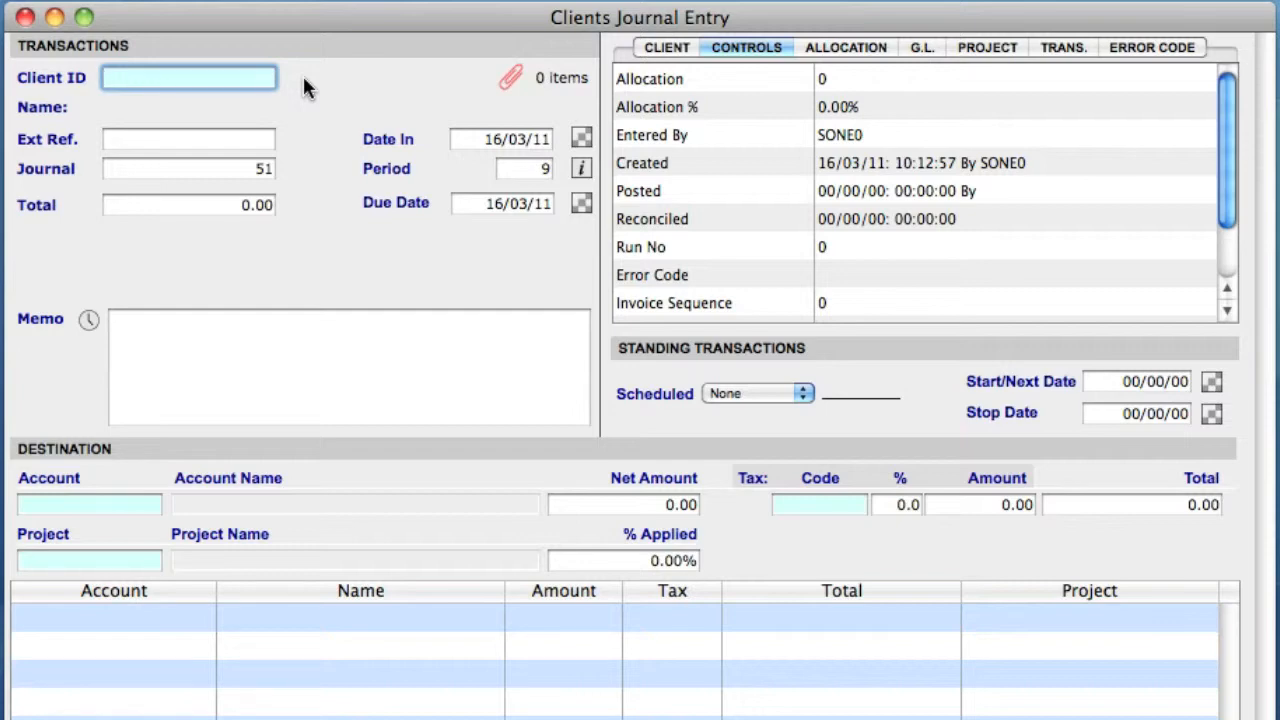
{"action": "type", "text": "@"}
{"action": "key", "text": "Tab"}
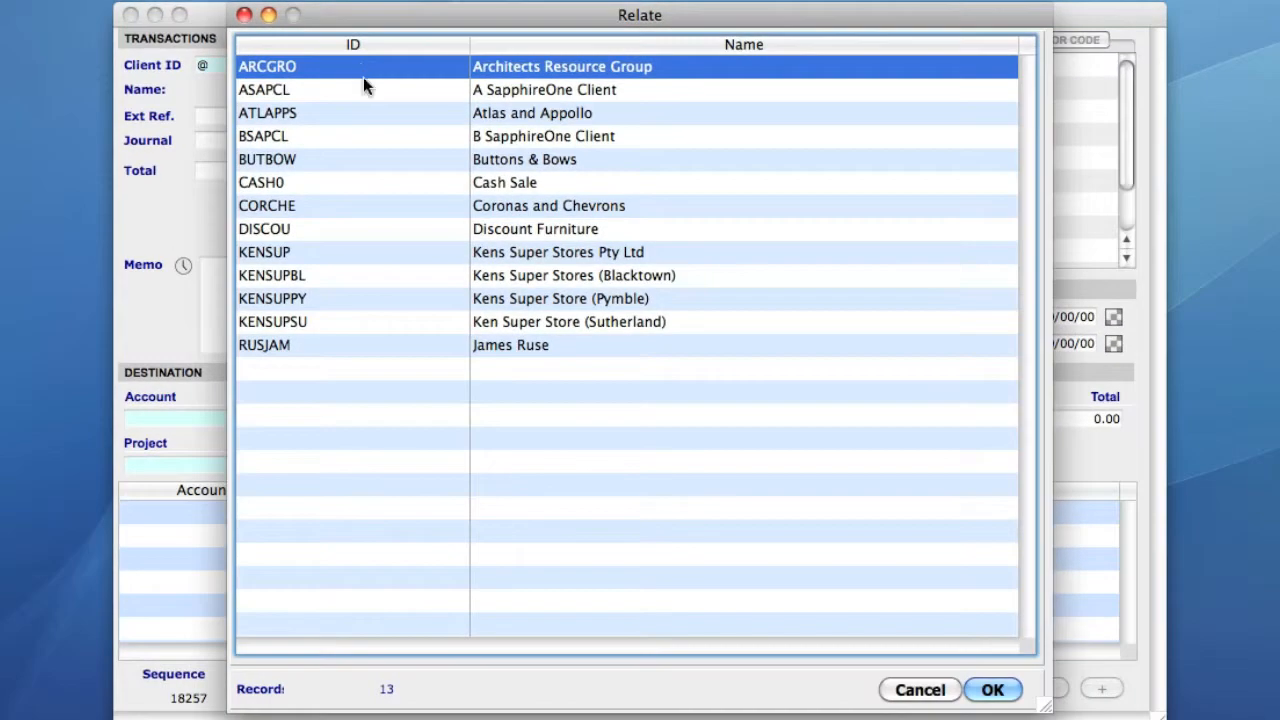
{"action": "left_click", "coordinate": [922, 704]}
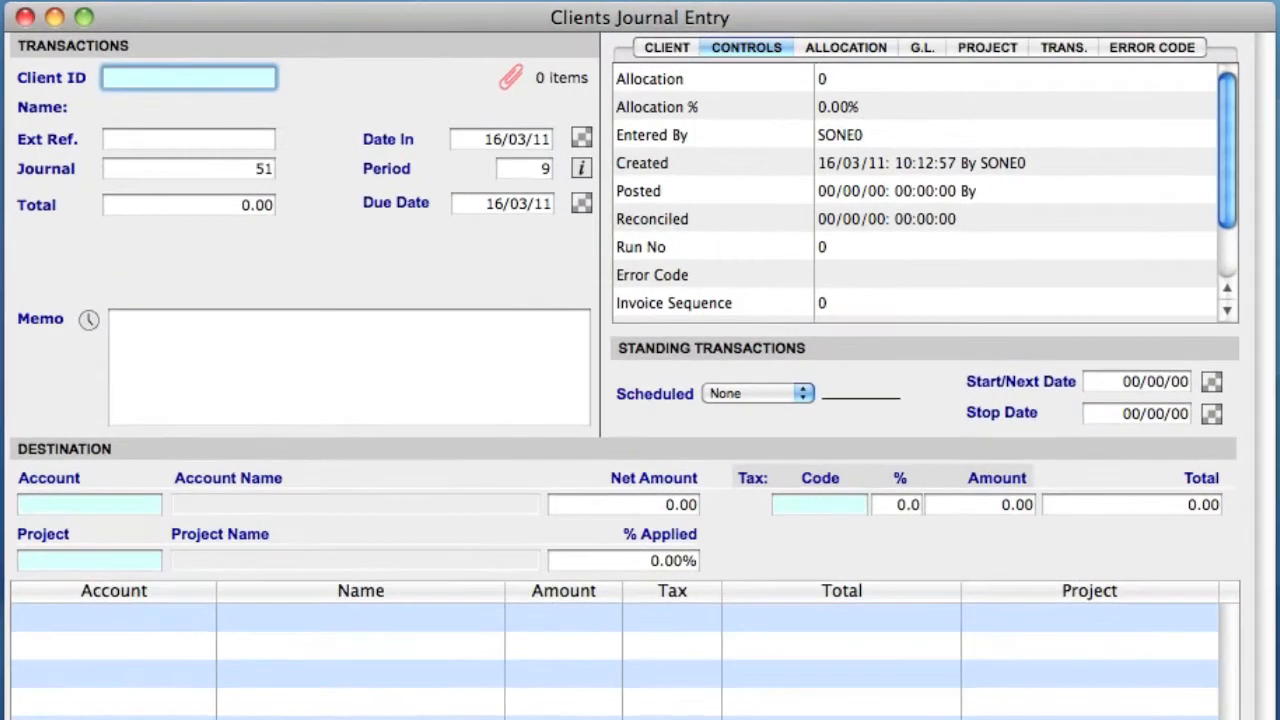
Look up clients with the wildcard A@ and choose ASAPCL, A SapphireOne Client, for the journal.
{"action": "type", "text": "A@"}
{"action": "key", "text": "Tab"}
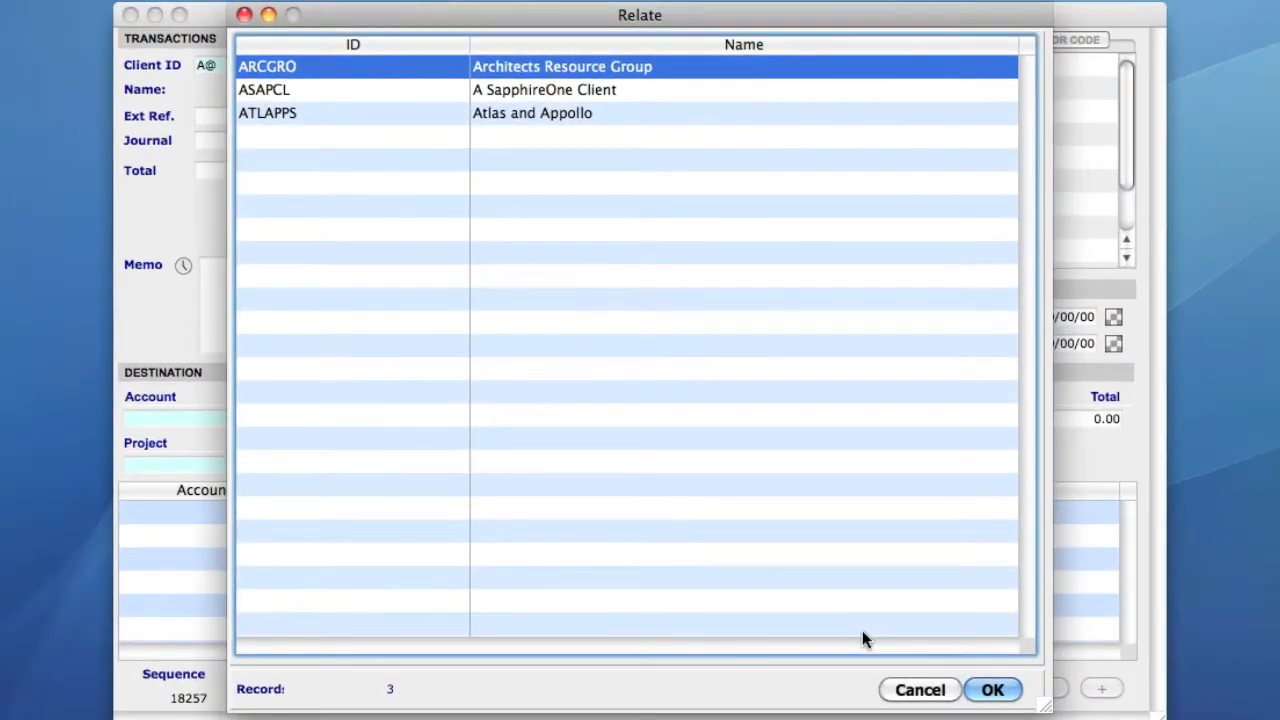
{"action": "key", "text": "Down"}
{"action": "key", "text": "Return"}
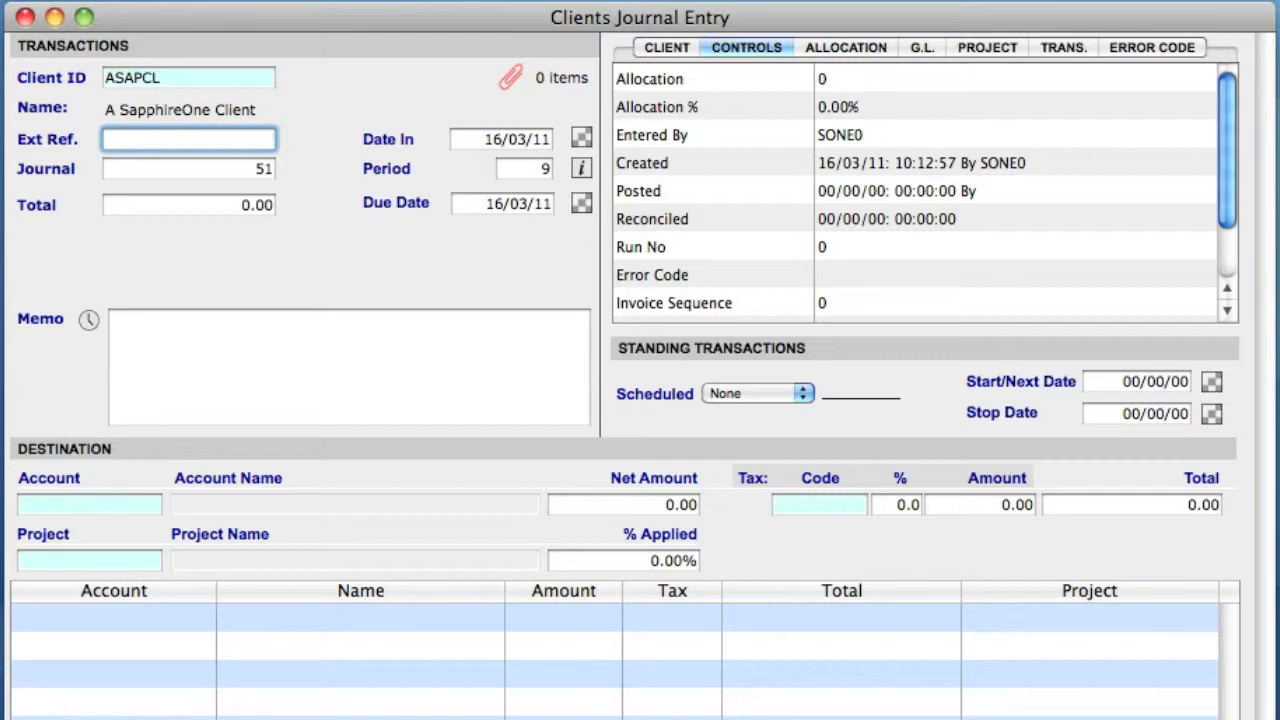
Copy the client's existing CC transaction, sequence 18250, into the journal entry as a whole transaction.
{"action": "left_click", "coordinate": [1062, 47]}
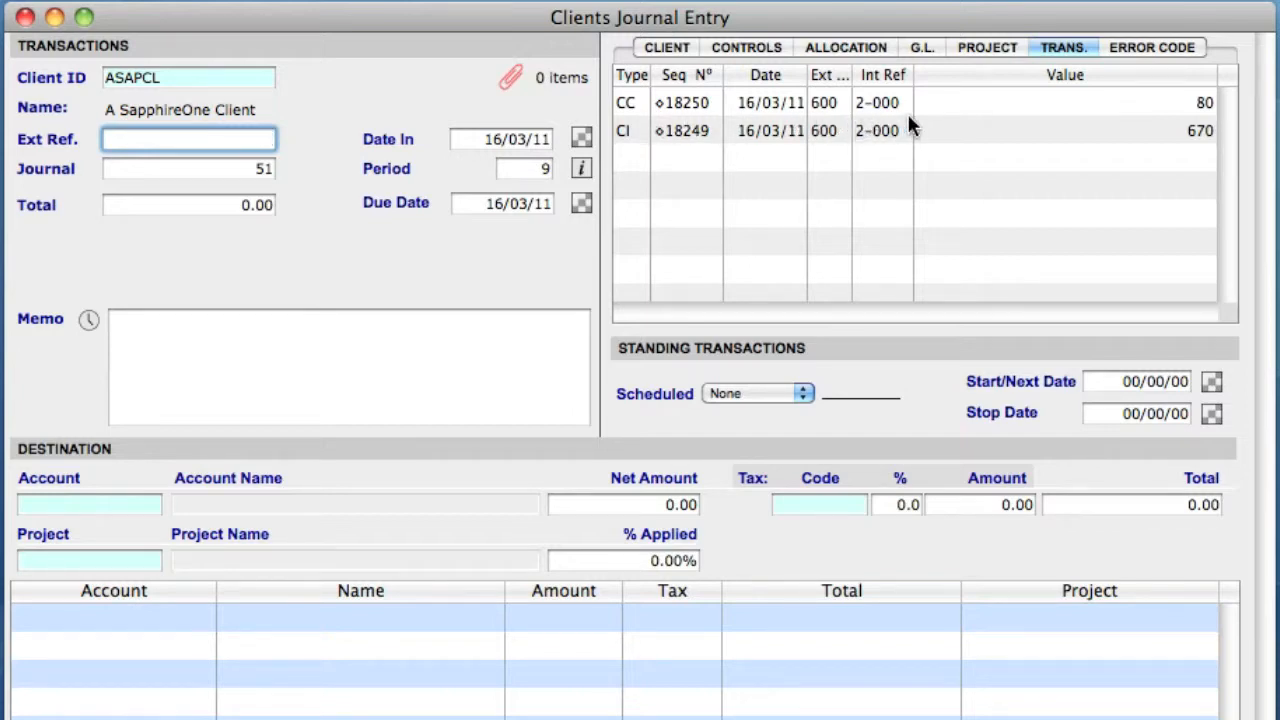
{"action": "left_click", "coordinate": [966, 106]}
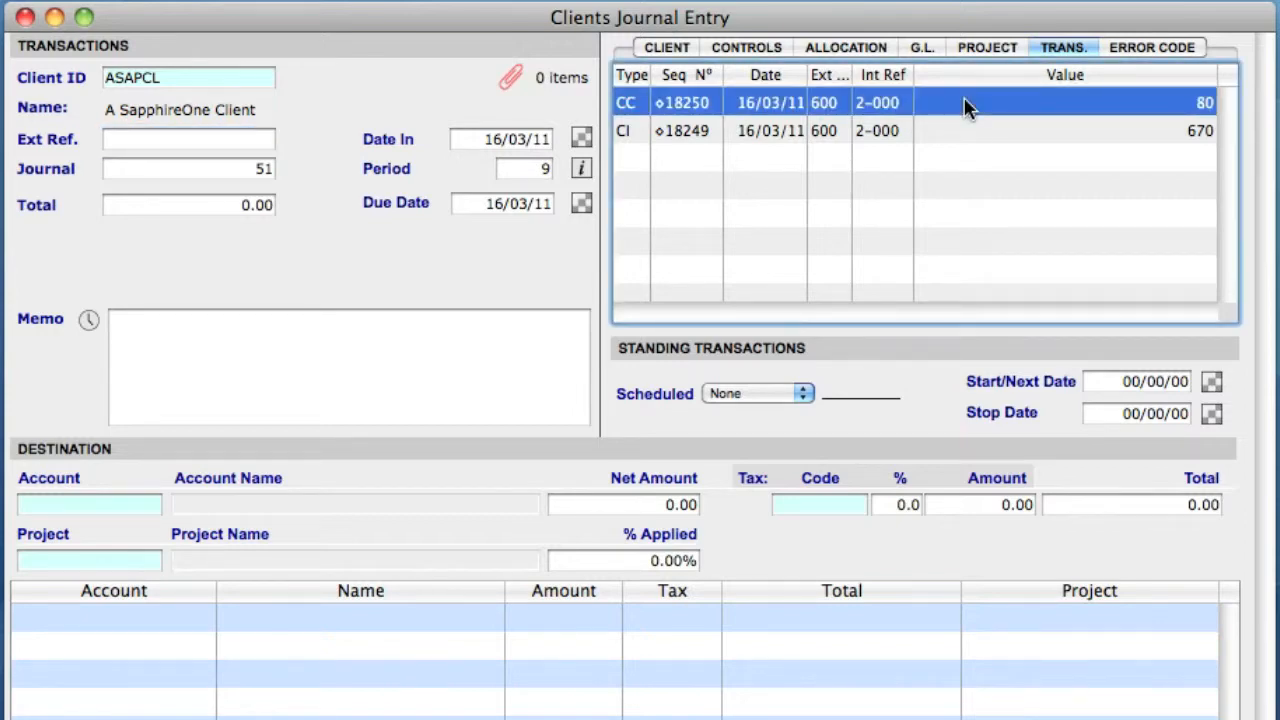
{"action": "right_click", "coordinate": [965, 106]}
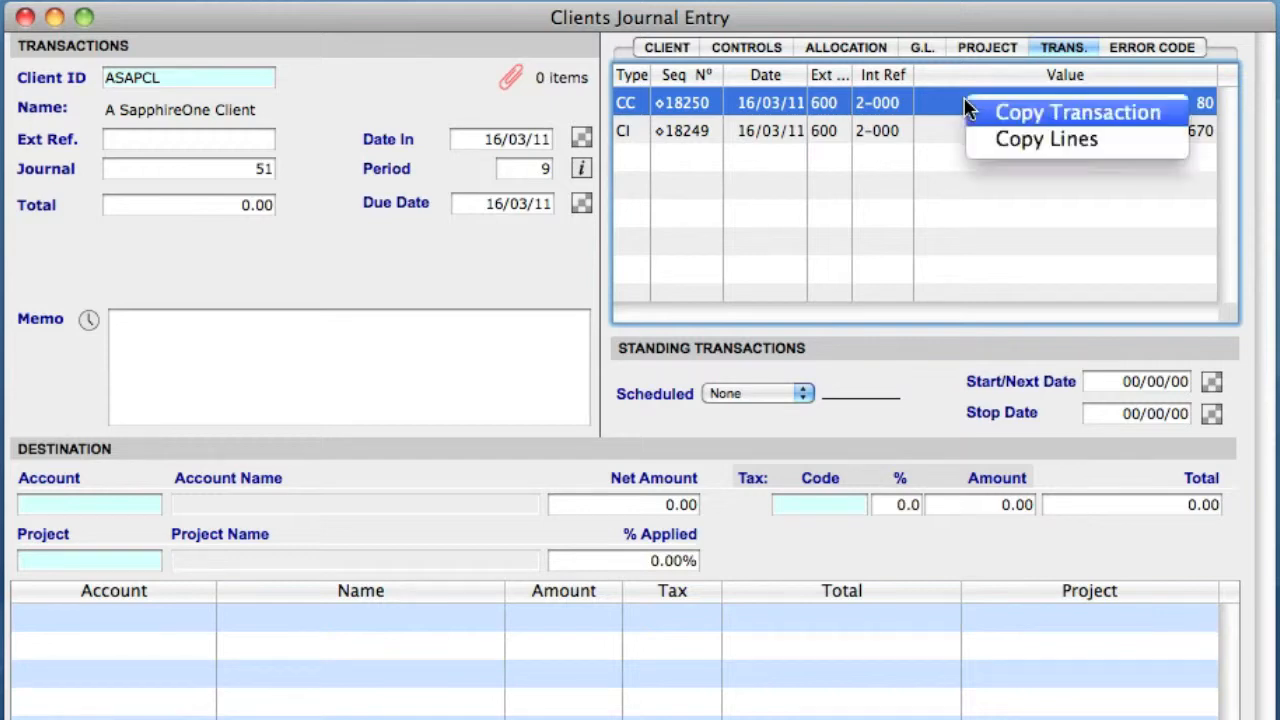
{"action": "left_click", "coordinate": [1180, 118]}
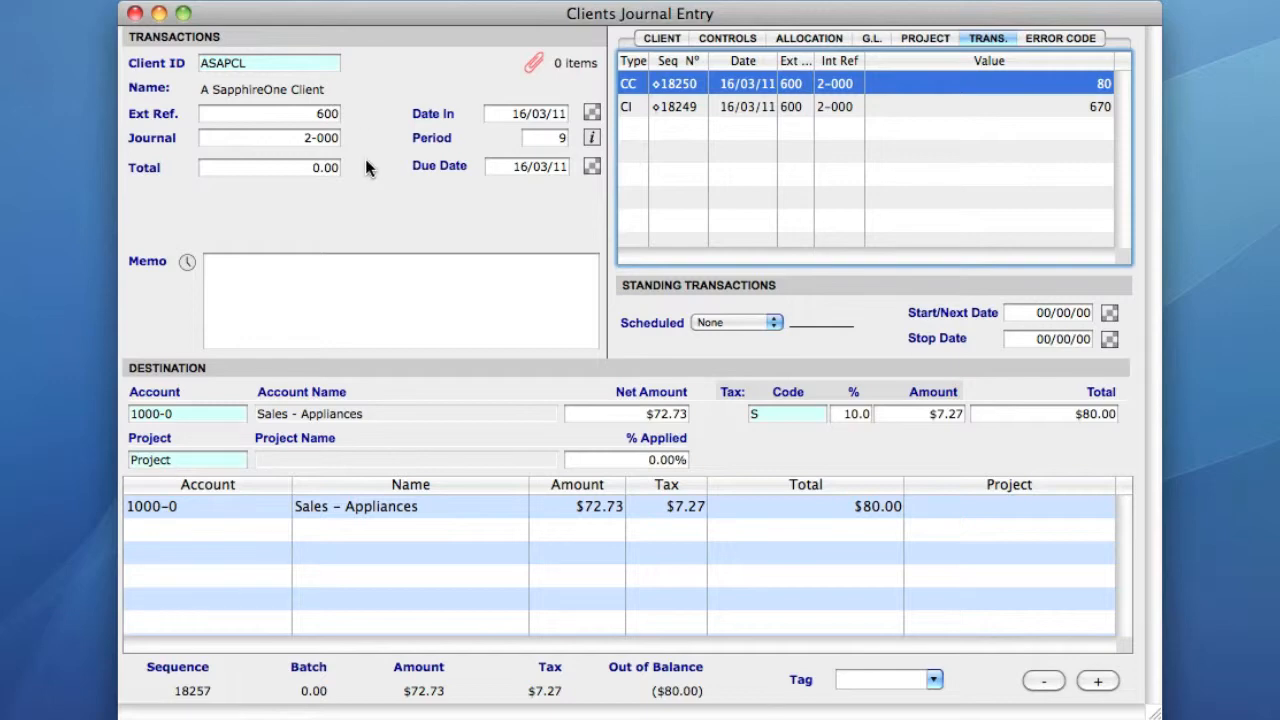
Set the Sales - Appliances line total to $40 and fill the journal's overall total with 40.
{"action": "left_click", "coordinate": [870, 508]}
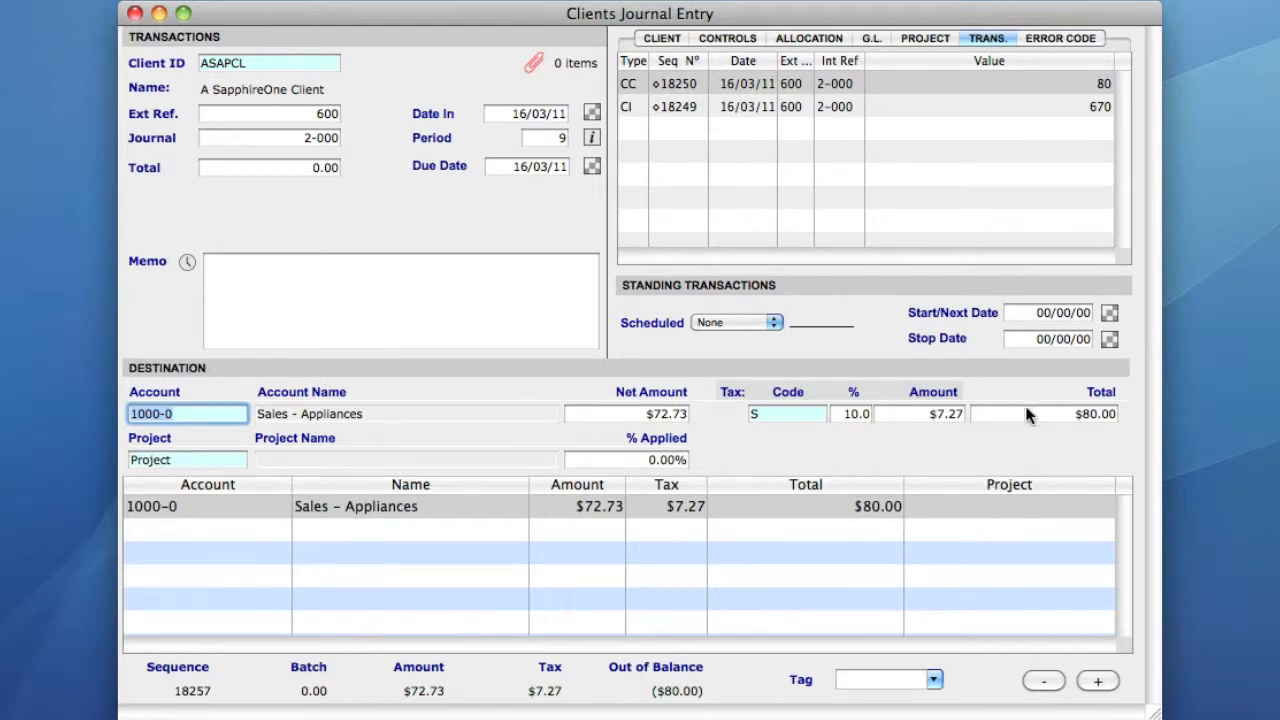
{"action": "left_click", "coordinate": [1070, 414]}
{"action": "left_click_drag", "start_coordinate": [1070, 414], "coordinate": [1127, 412]}
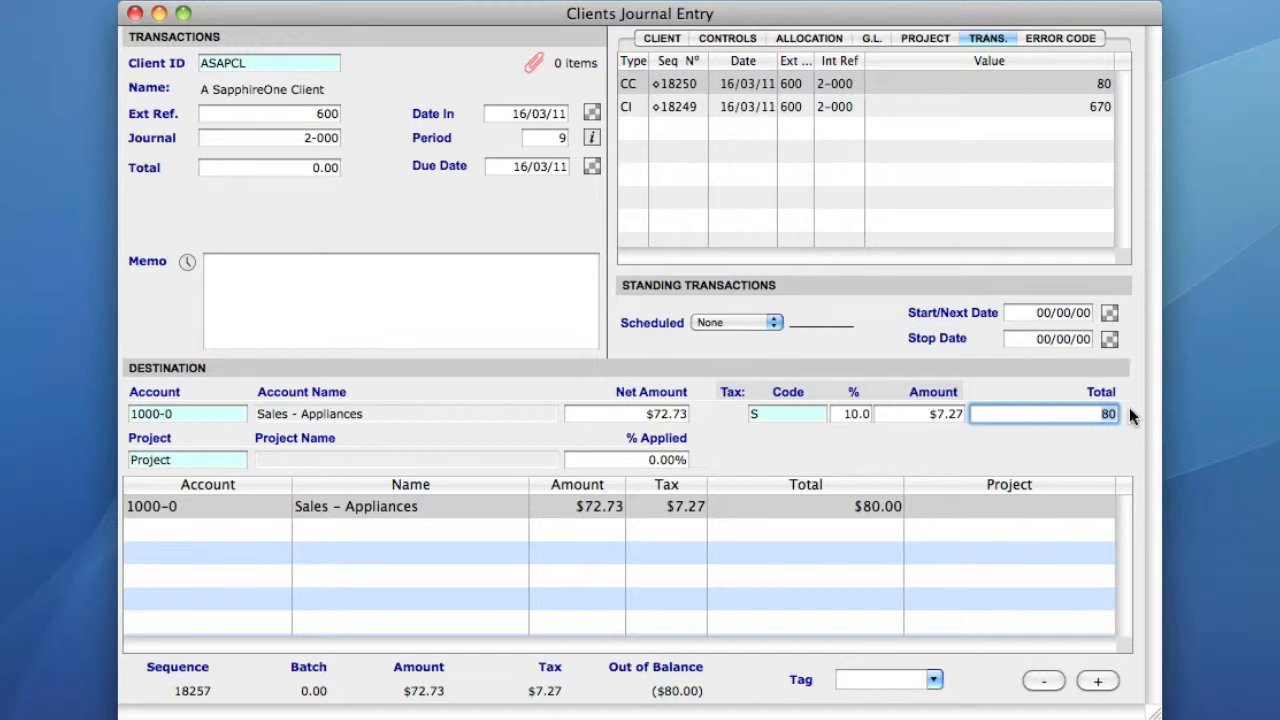
{"action": "type", "text": "40"}
{"action": "left_click", "coordinate": [335, 167]}
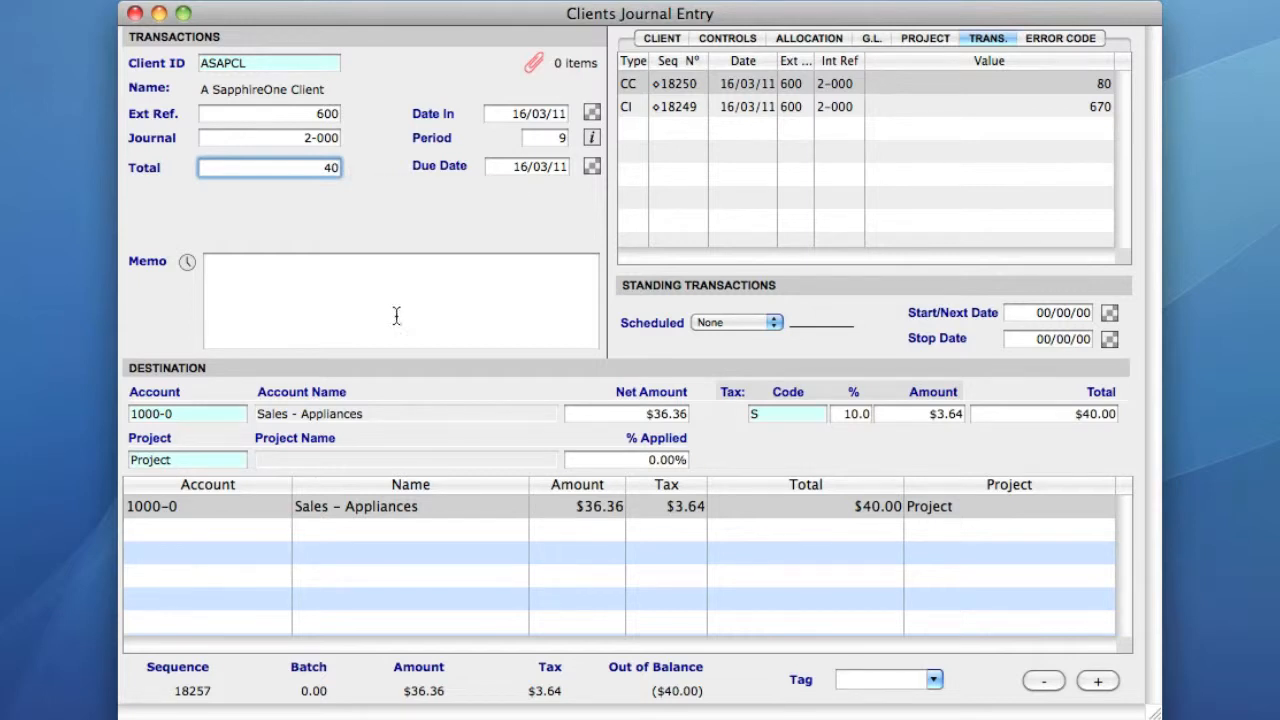
Add a time-stamped memo reading "overpayment" to the journal entry and save the entry.
{"action": "left_click", "coordinate": [366, 317]}
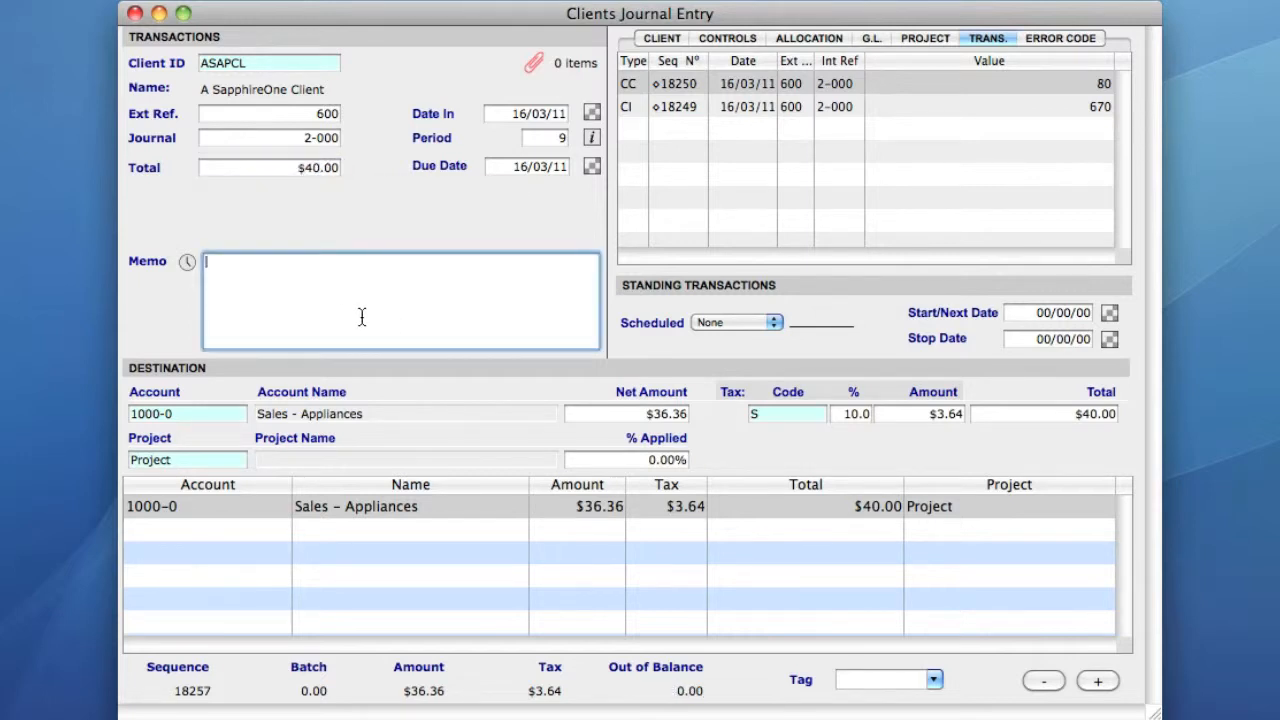
{"action": "left_click", "coordinate": [186, 261]}
{"action": "type", "text": "overpayme"}
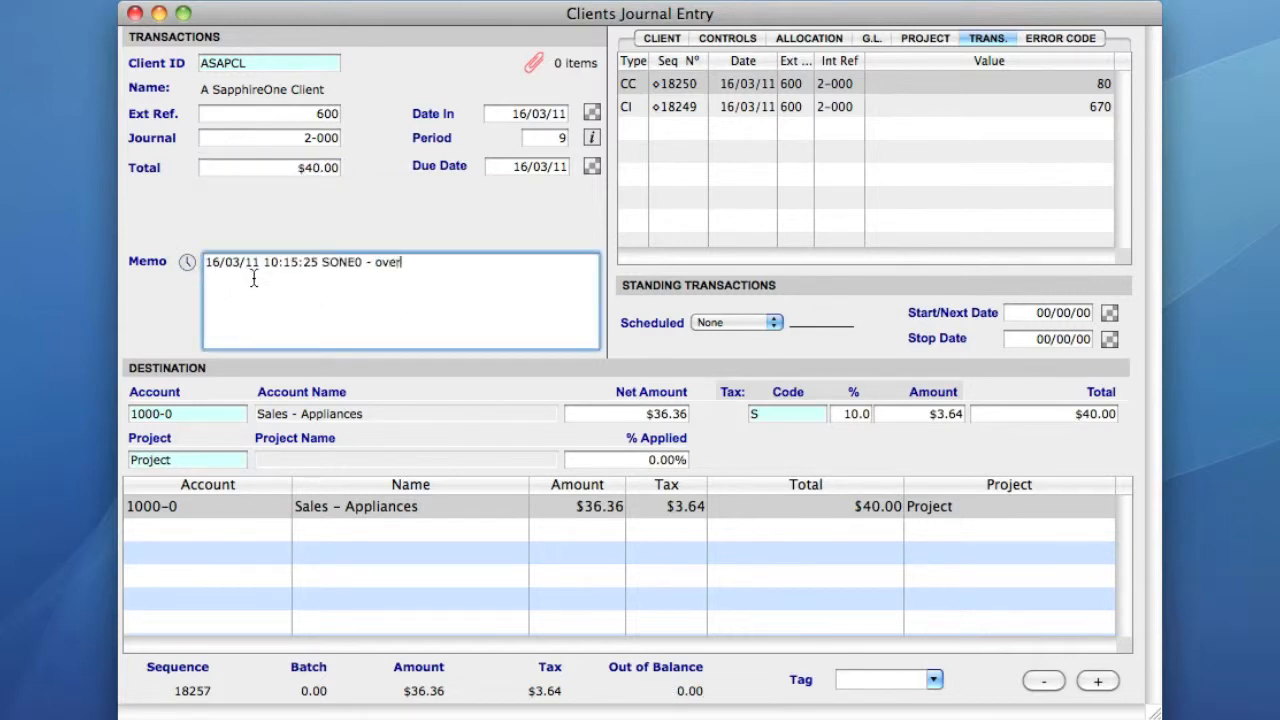
{"action": "type", "text": "nt"}
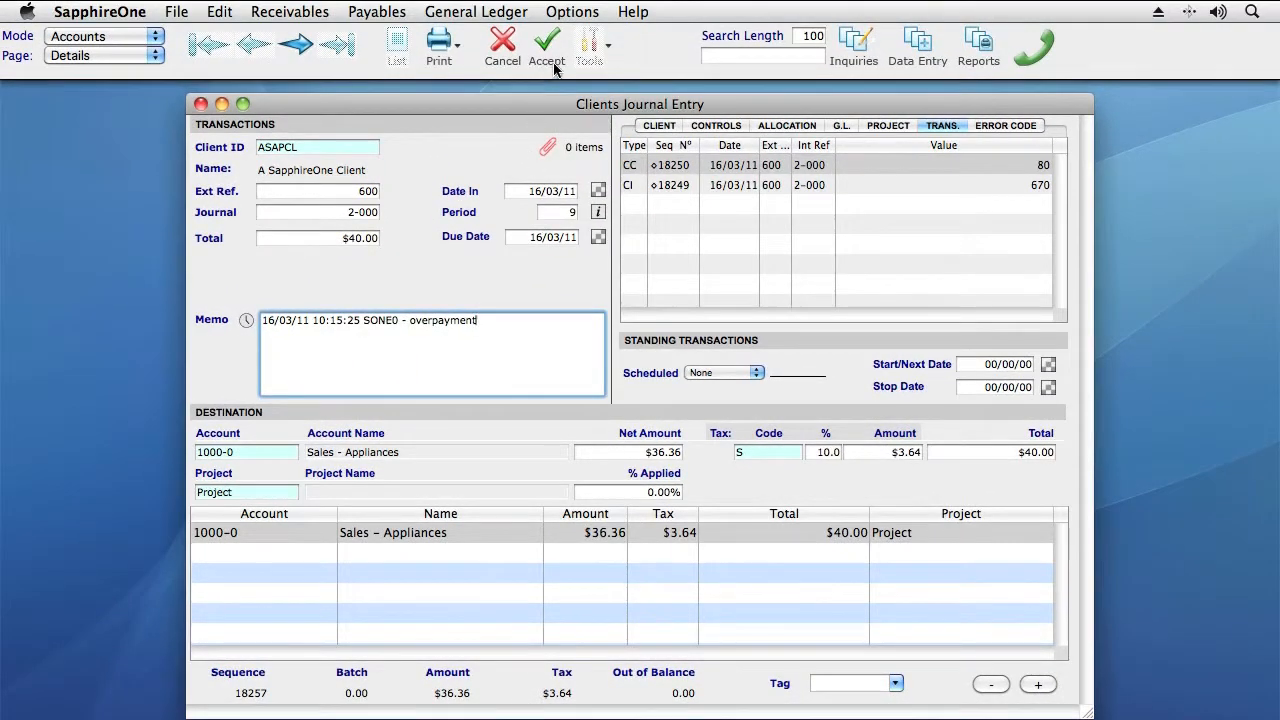
{"action": "left_click", "coordinate": [547, 45]}
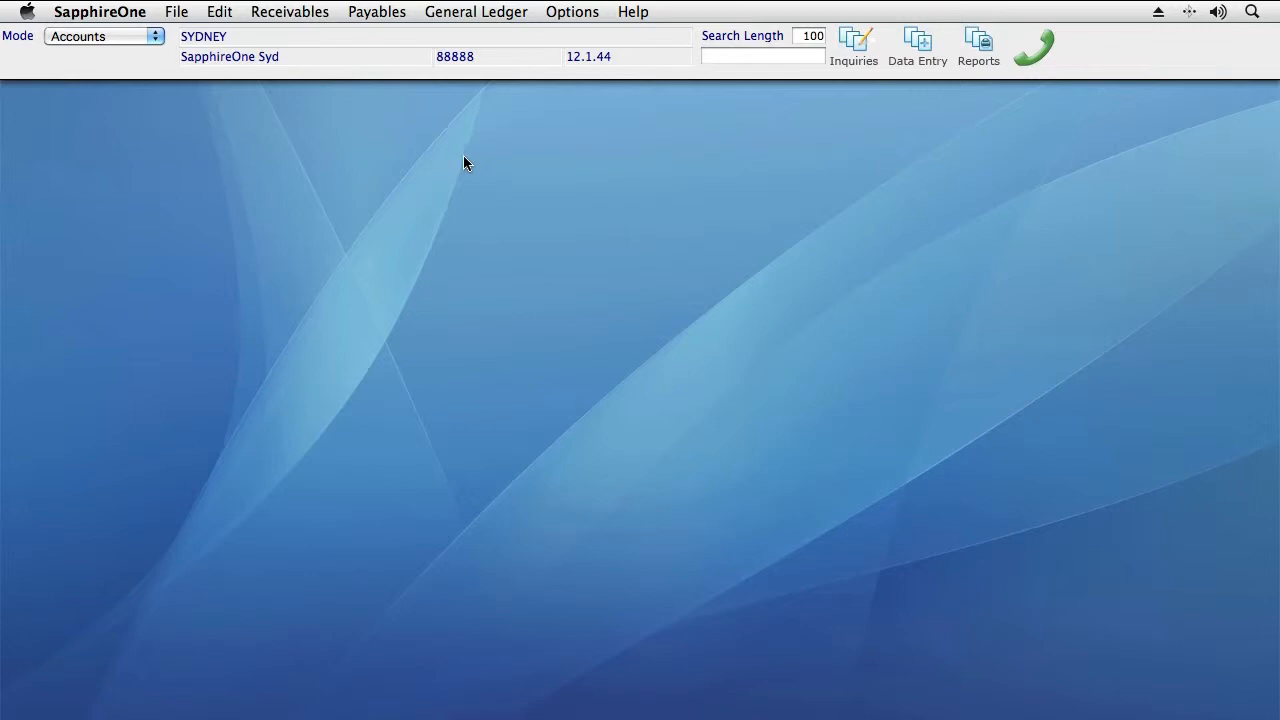
Open the client allocation inquiry, find All Records, and look through the listed allocations.
{"action": "left_click", "coordinate": [320, 13]}
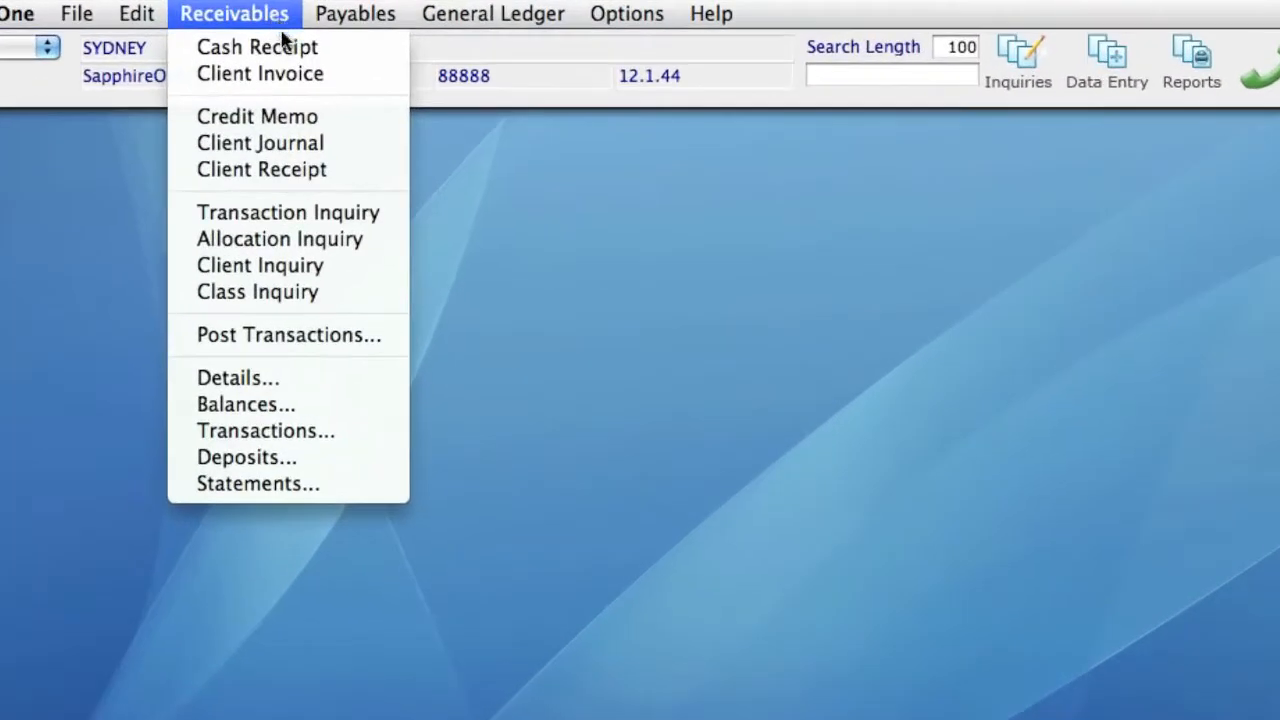
{"action": "left_click", "coordinate": [405, 250]}
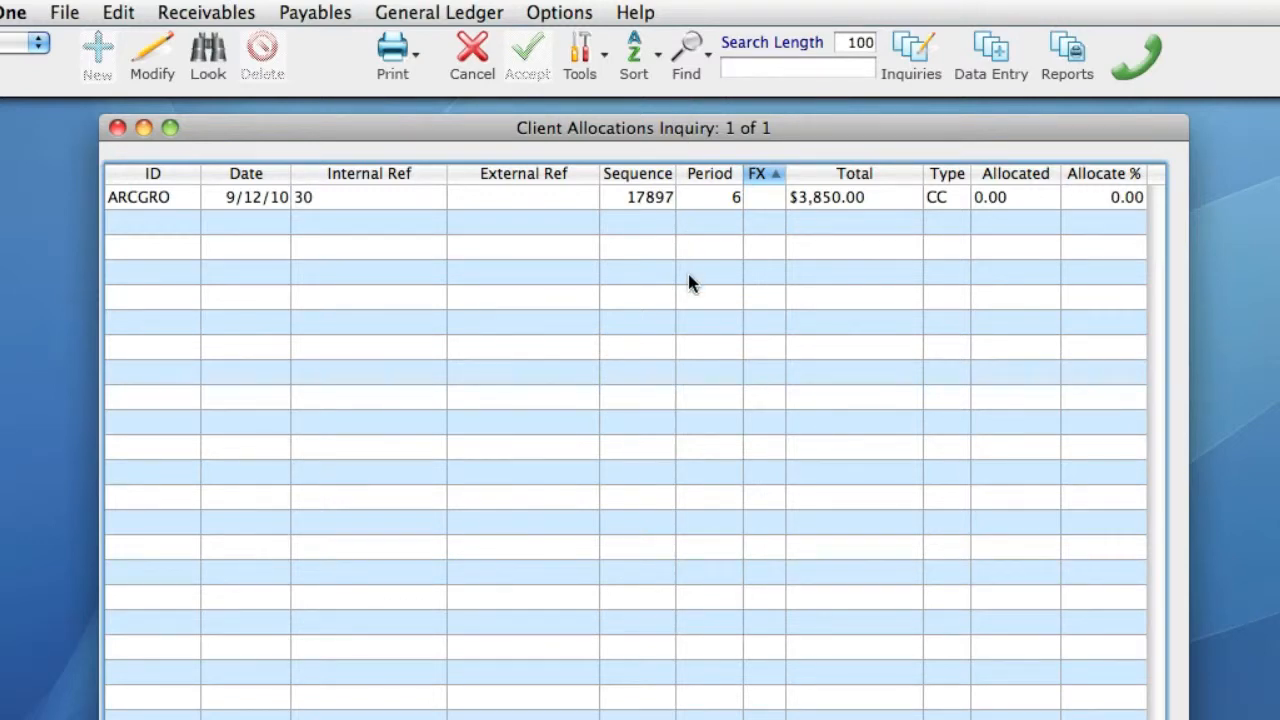
{"action": "key", "text": "super+f"}
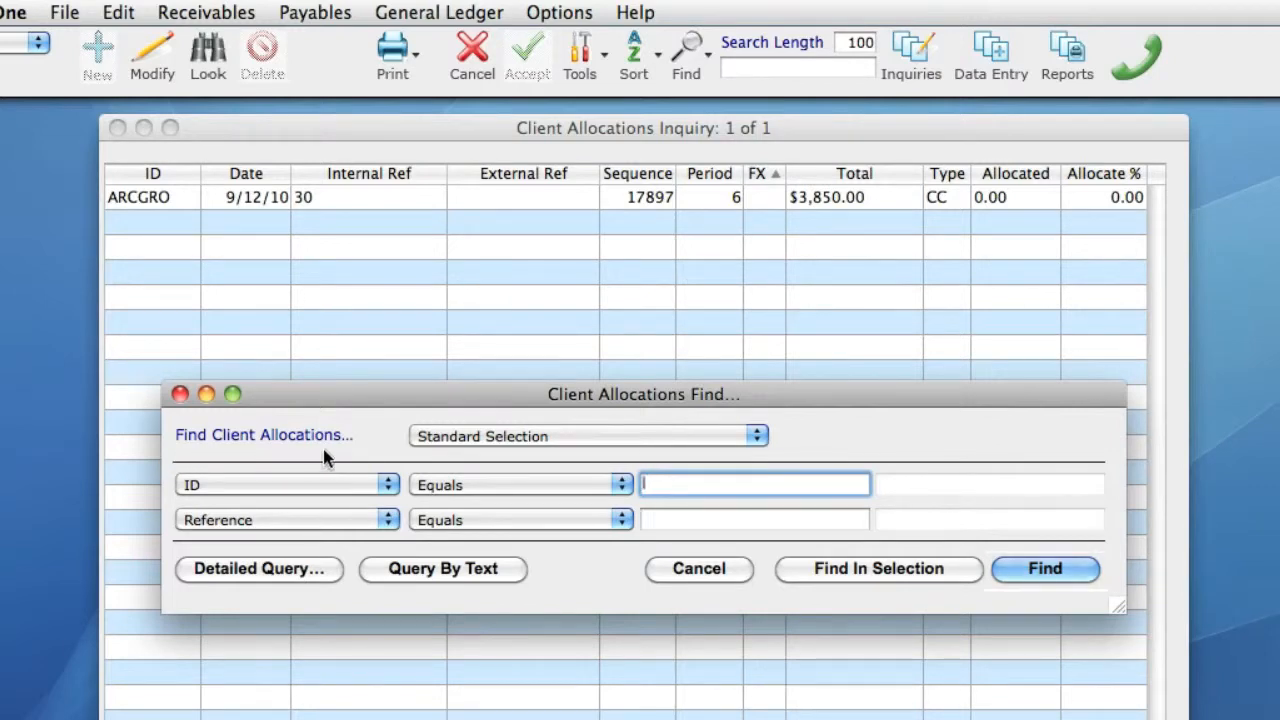
{"action": "left_click", "coordinate": [759, 436]}
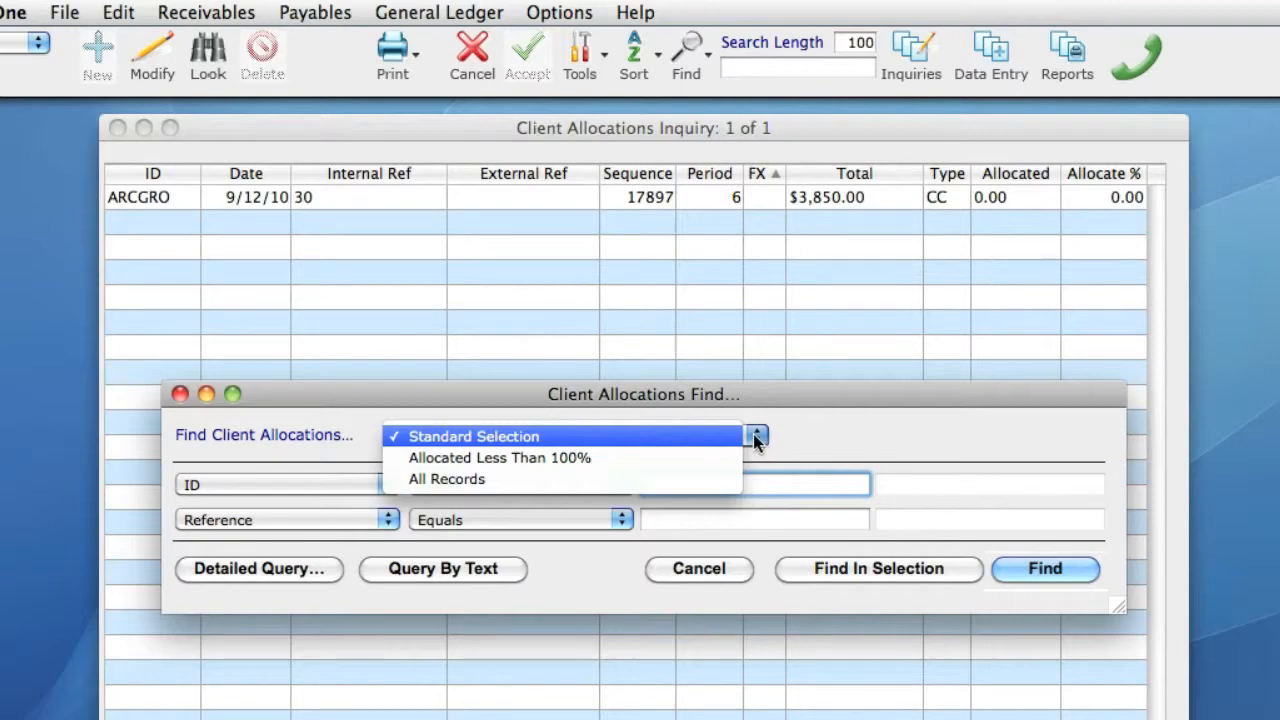
{"action": "left_click", "coordinate": [713, 478]}
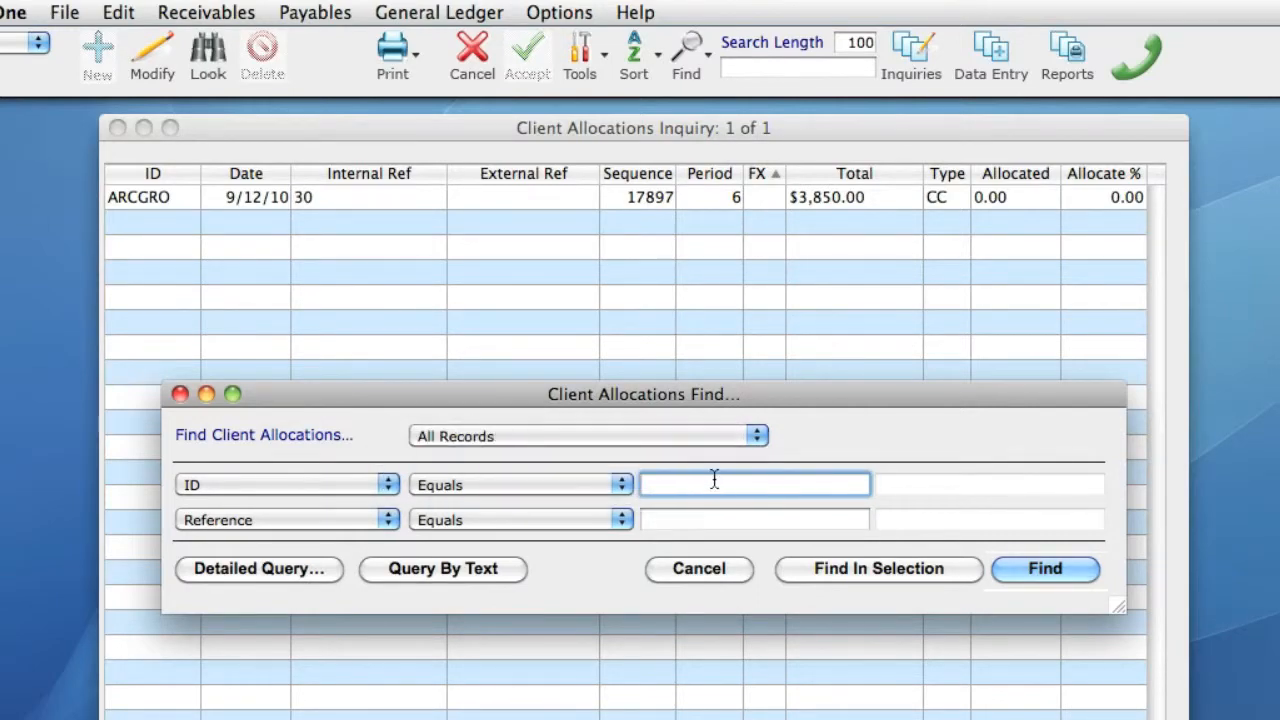
{"action": "left_click", "coordinate": [1052, 569]}
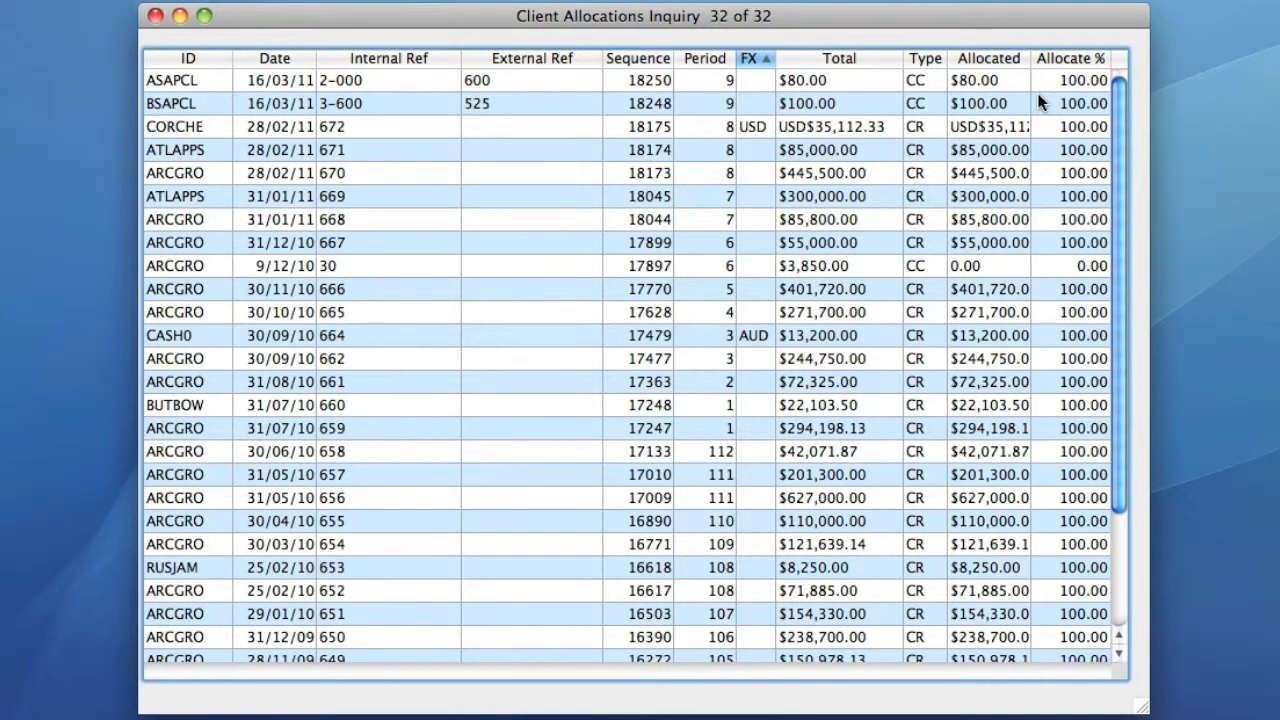
{"action": "scroll", "coordinate": [1037, 93], "scroll_direction": "down", "scroll_amount": 3}
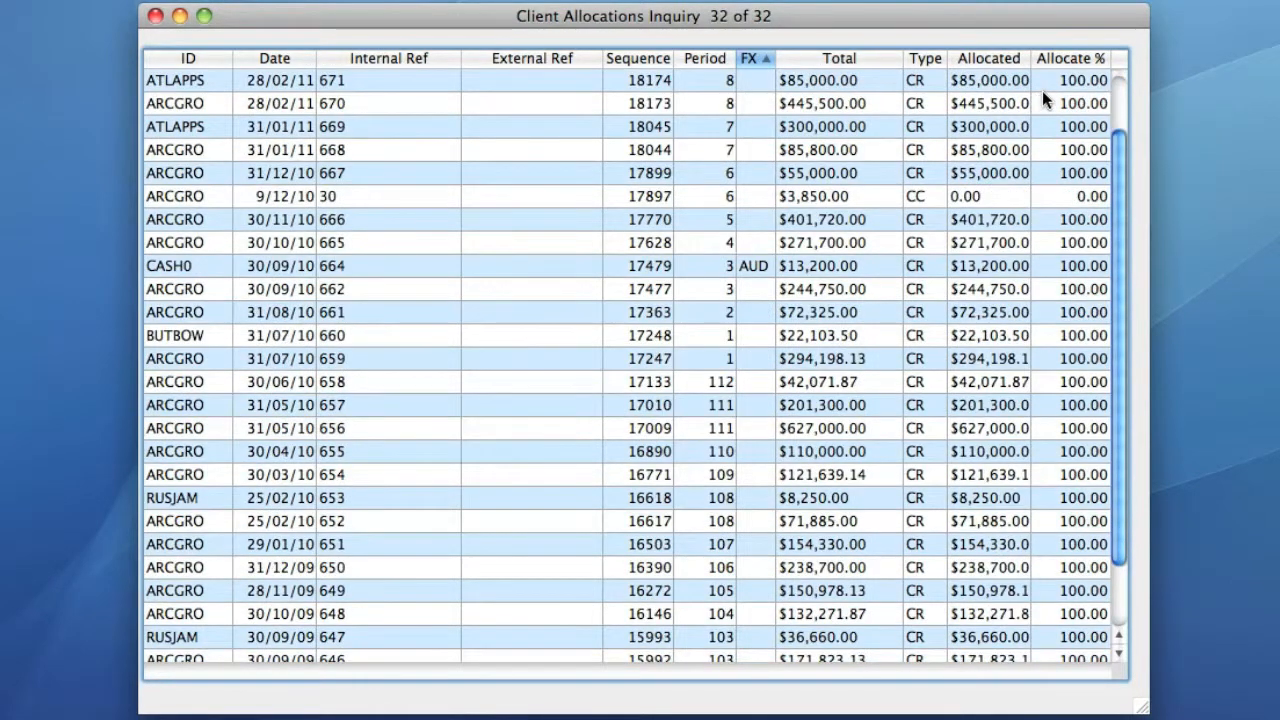
Look at the allocation of the ASAPCL CC transaction, sequence 18250, in the client allocation list.
{"action": "scroll", "coordinate": [1042, 90], "scroll_direction": "up", "scroll_amount": 3}
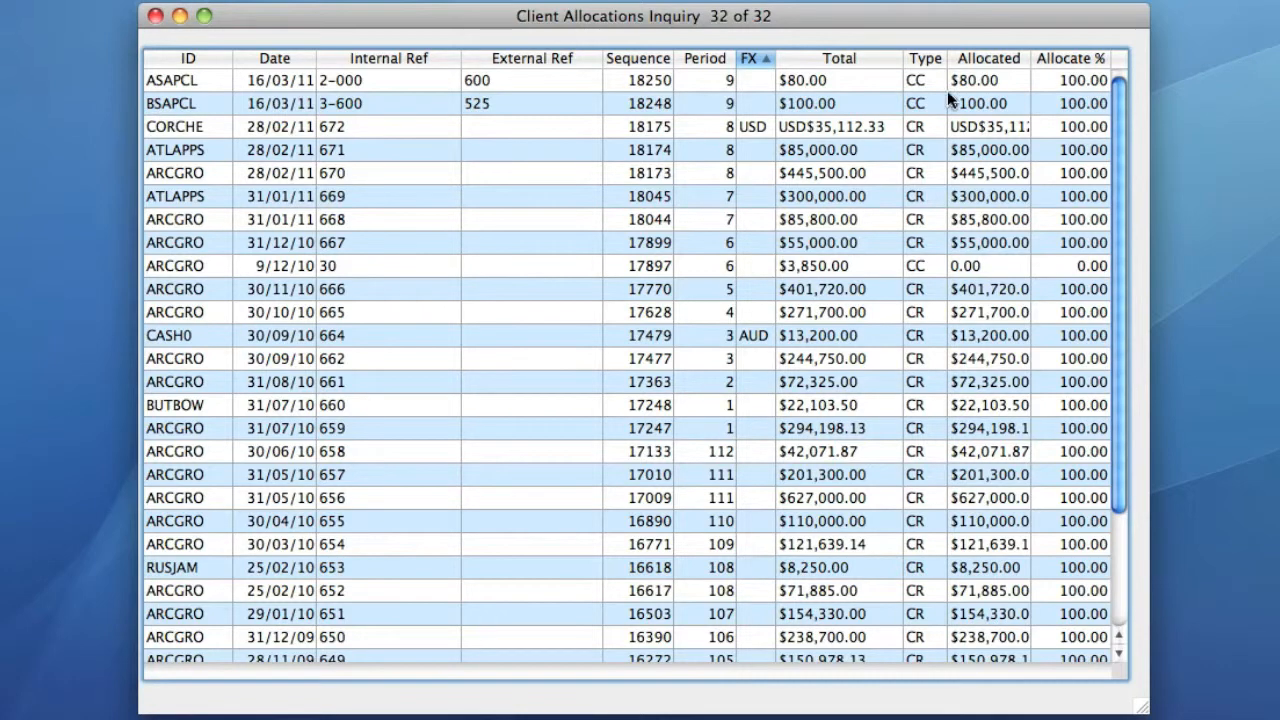
{"action": "double_click", "coordinate": [434, 82]}
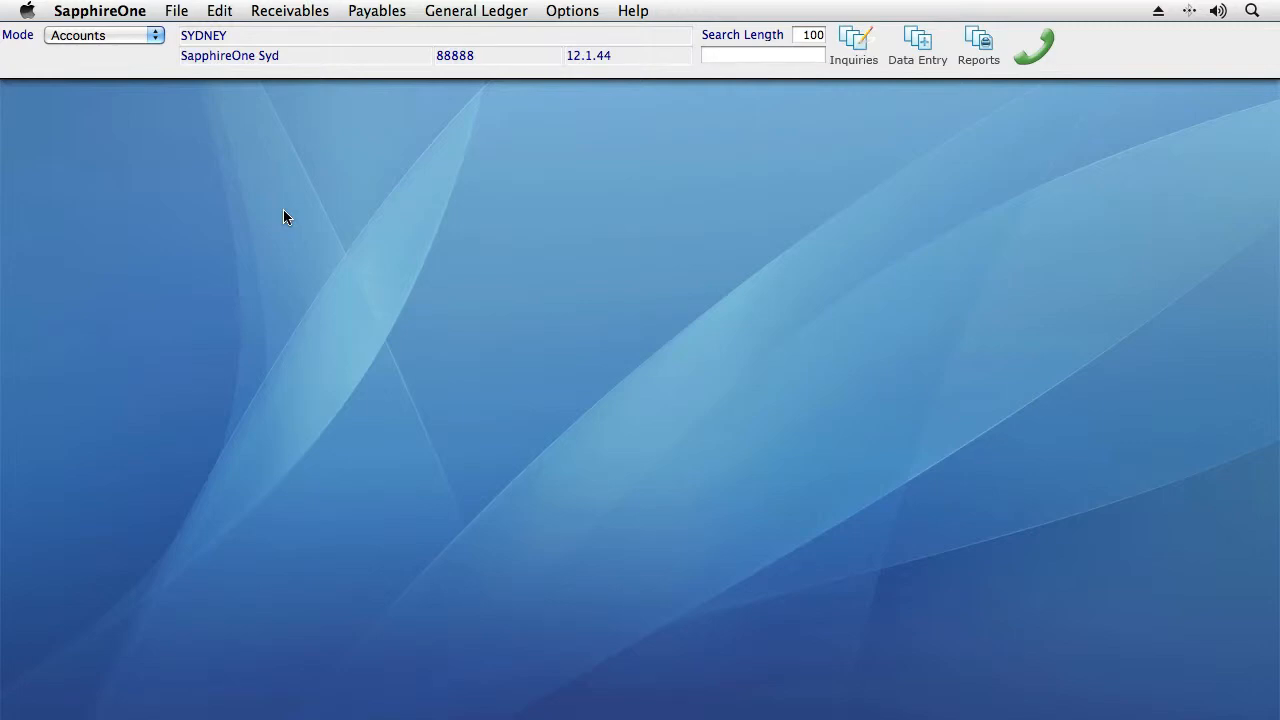
Open the client transaction inquiry, examine the listed transactions and the tools available for them, and close the inquiry.
{"action": "left_click", "coordinate": [320, 11]}
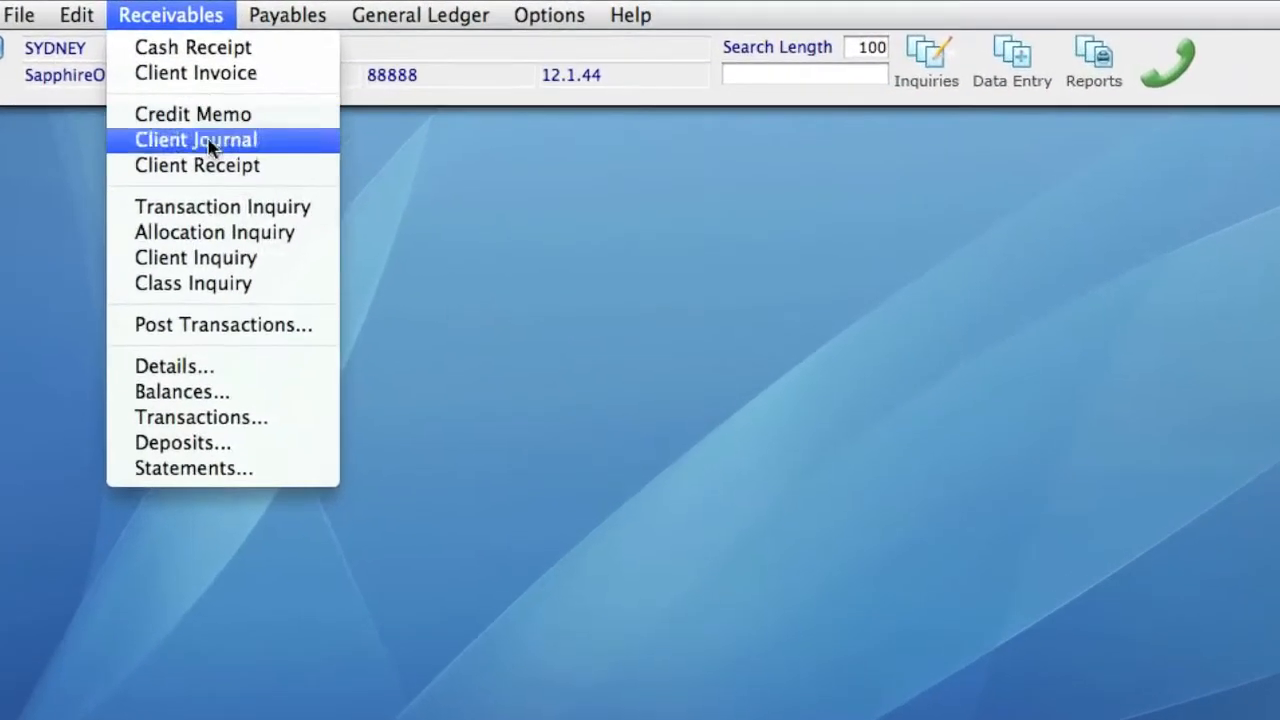
{"action": "left_click", "coordinate": [333, 208]}
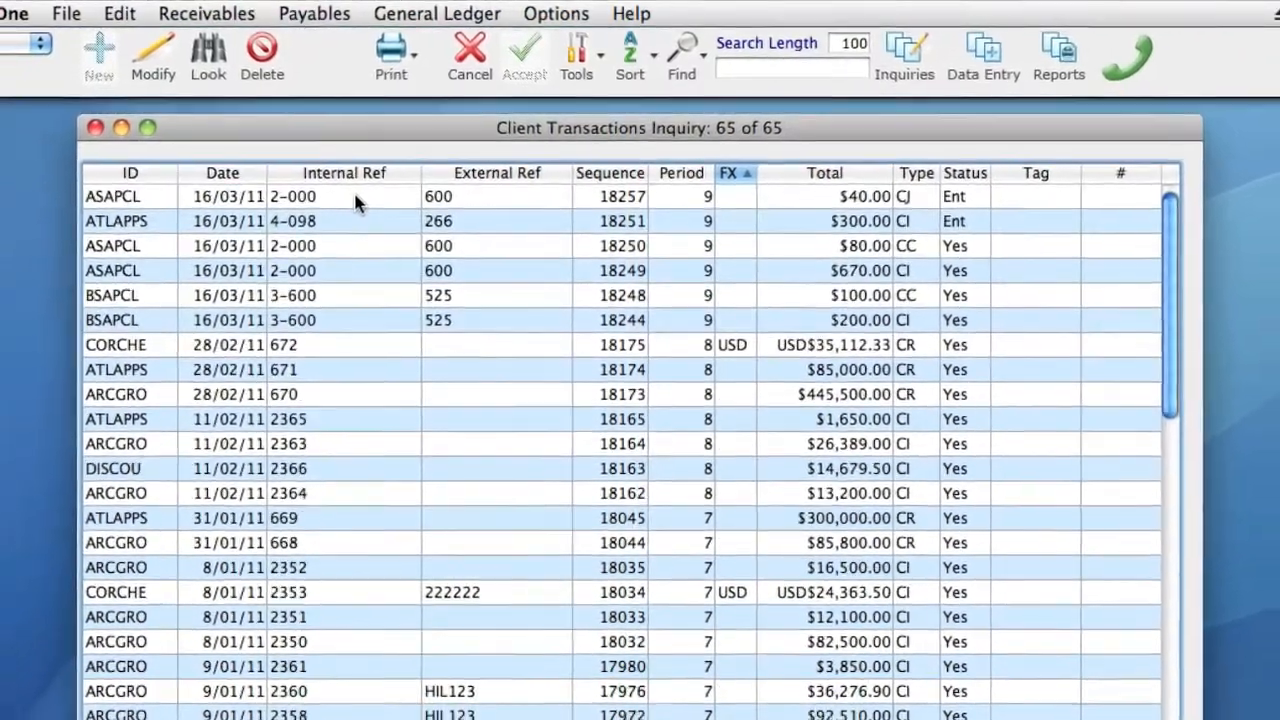
{"action": "scroll", "coordinate": [450, 198], "scroll_direction": "down", "scroll_amount": 1}
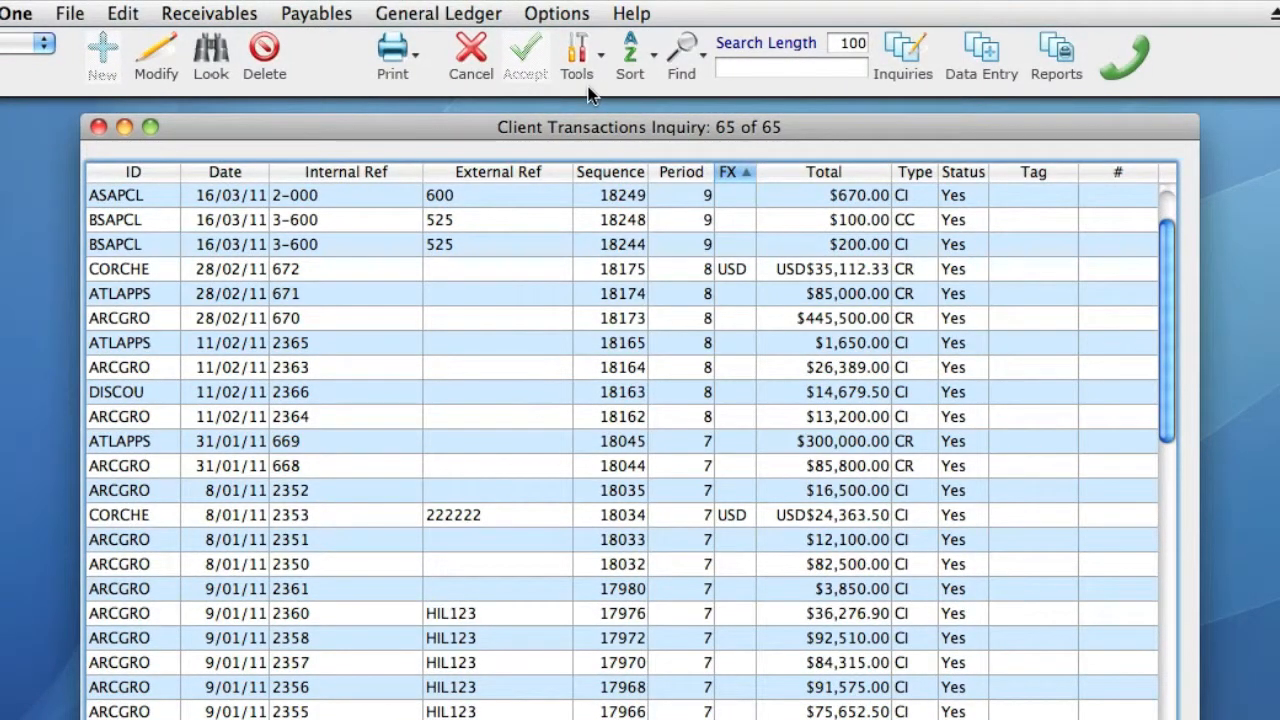
{"action": "left_click", "coordinate": [601, 60]}
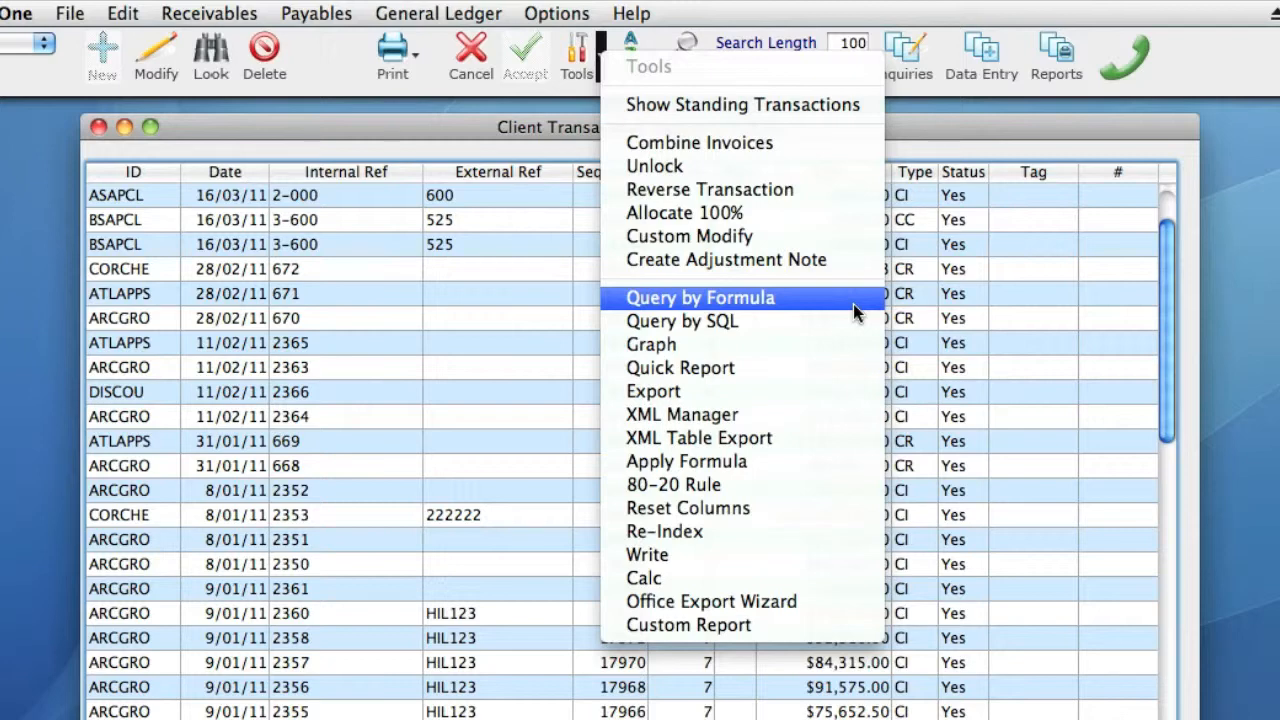
{"action": "left_click", "coordinate": [476, 60]}
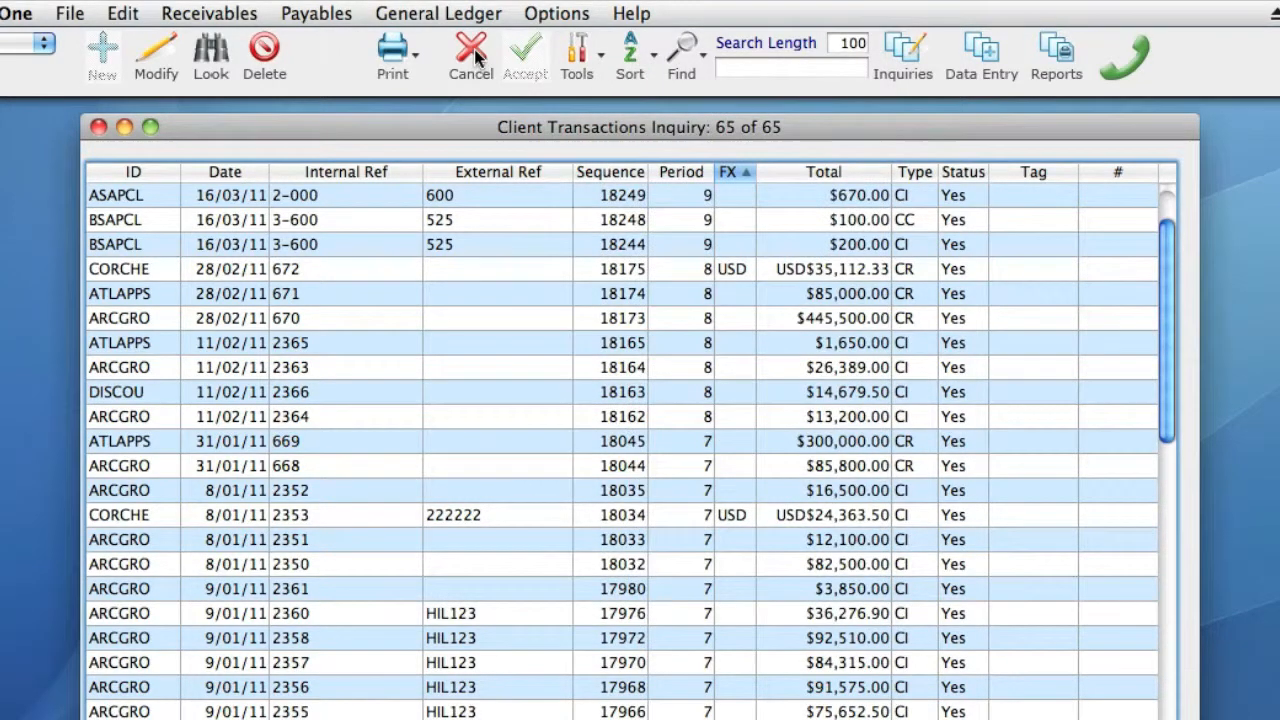
{"action": "left_click", "coordinate": [476, 58]}
Open the client allocation inquiry and examine the tools available for allocations.
{"action": "left_click", "coordinate": [189, 16]}
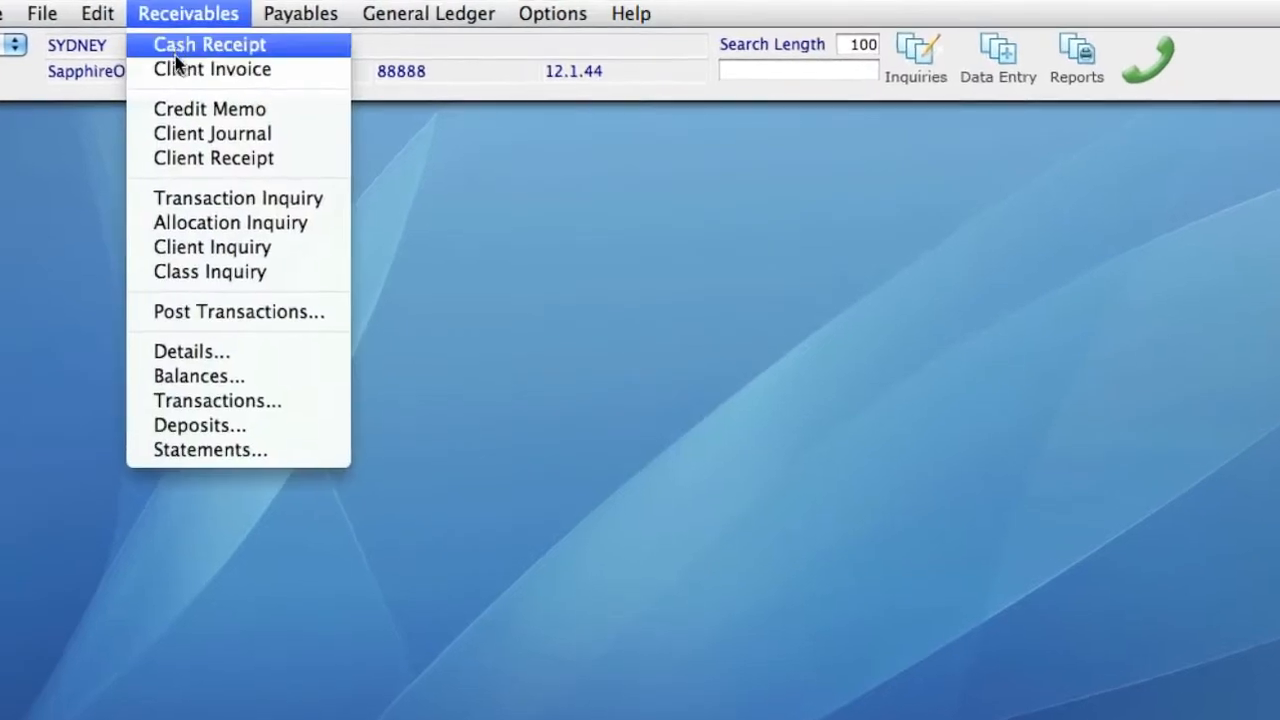
{"action": "left_click", "coordinate": [346, 226]}
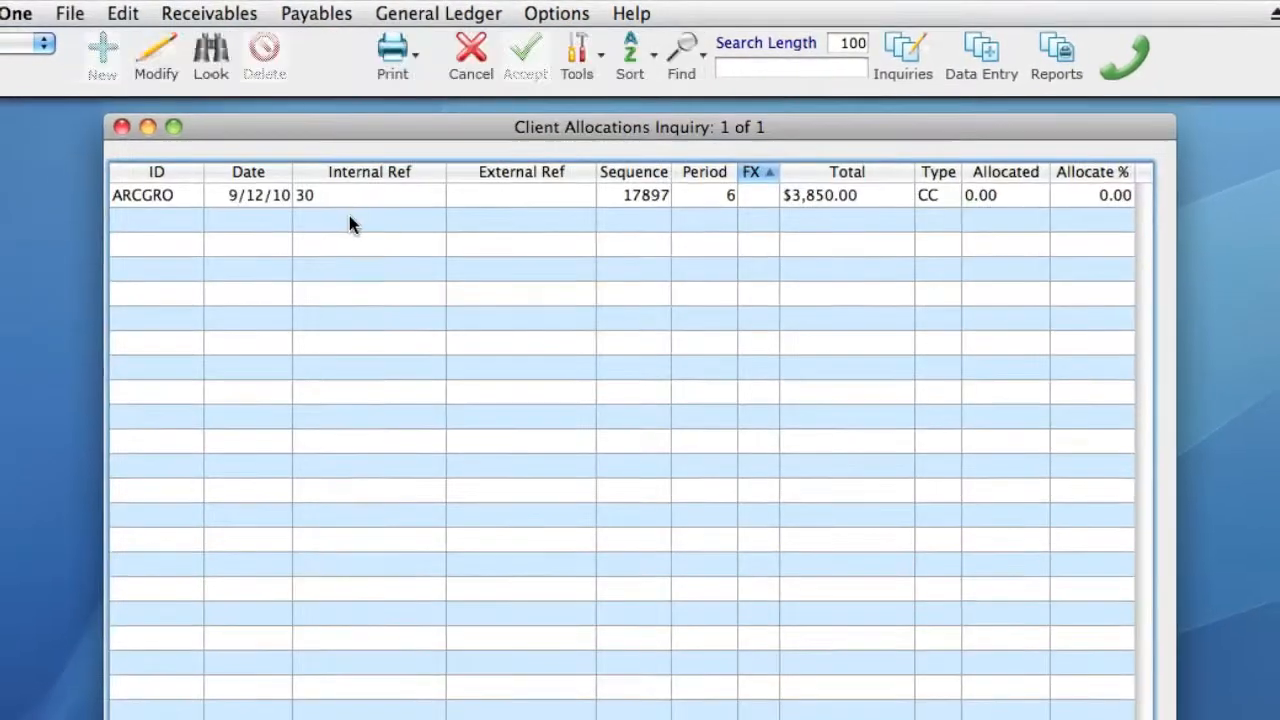
{"action": "left_click", "coordinate": [600, 56]}
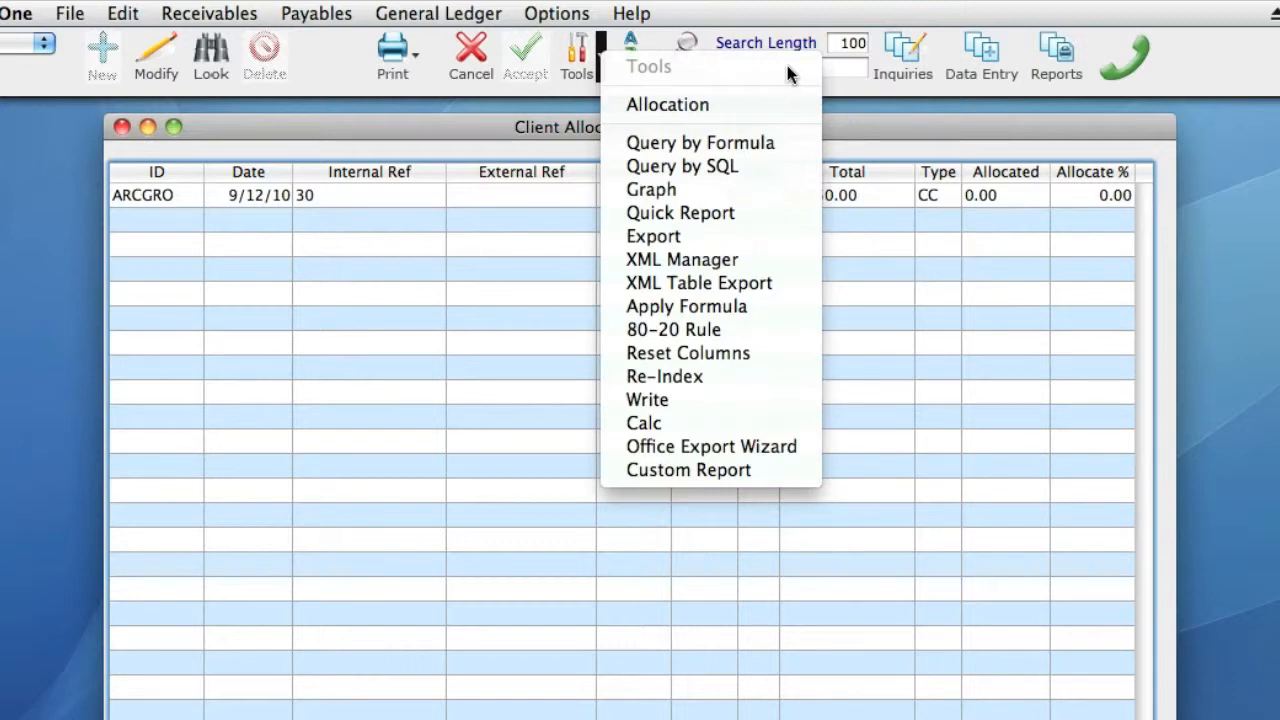
{"action": "left_click", "coordinate": [808, 112]}
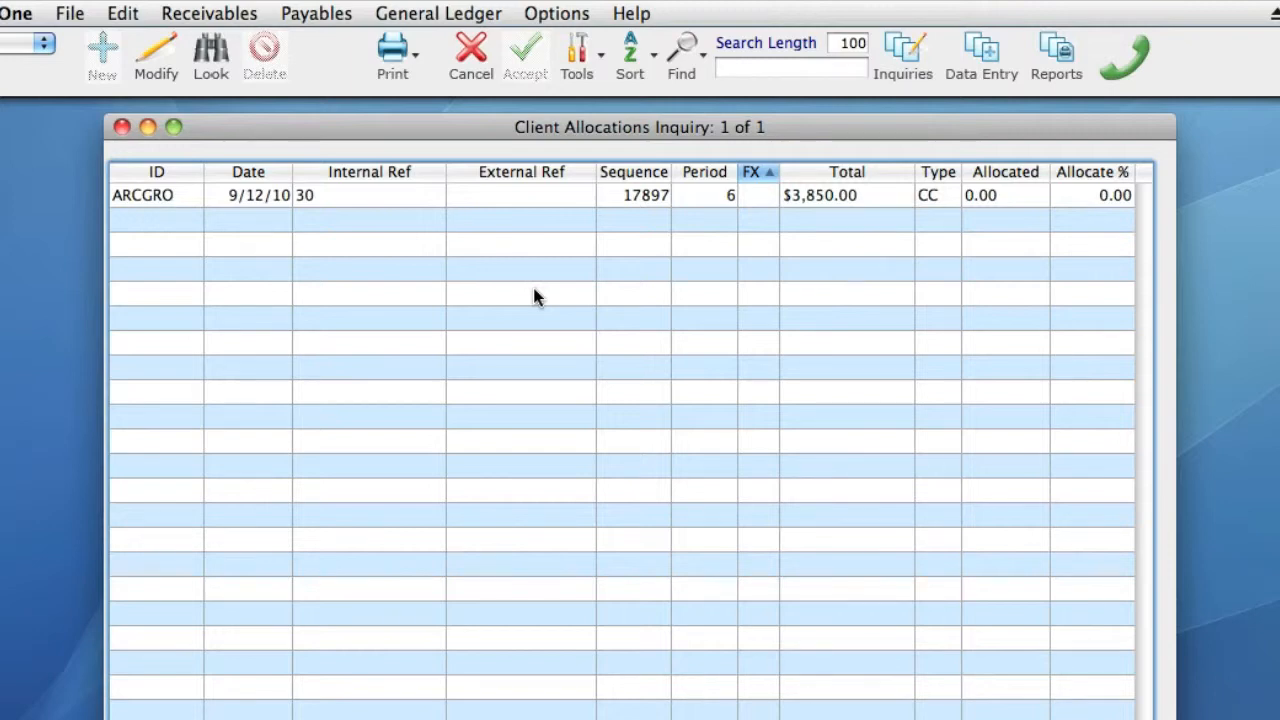
Find All Records in the client allocation inquiry.
{"action": "key", "text": "super+f"}
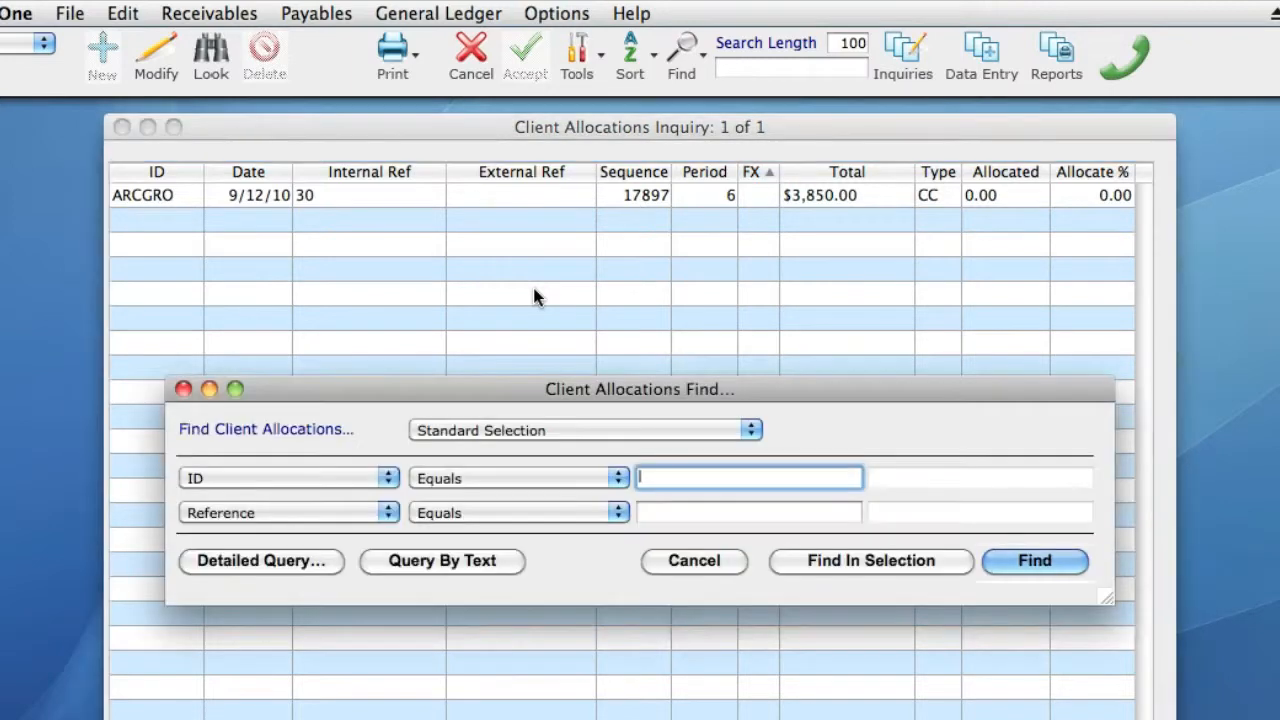
{"action": "left_click", "coordinate": [750, 429]}
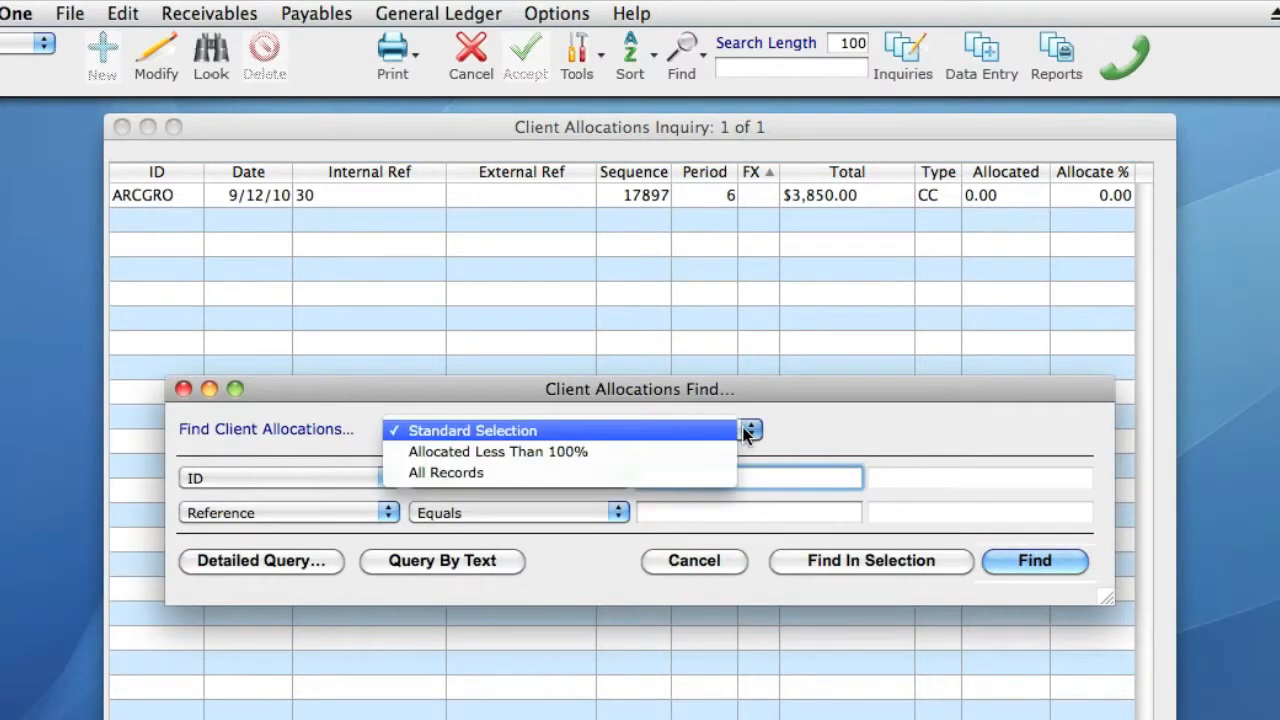
{"action": "left_click", "coordinate": [720, 472]}
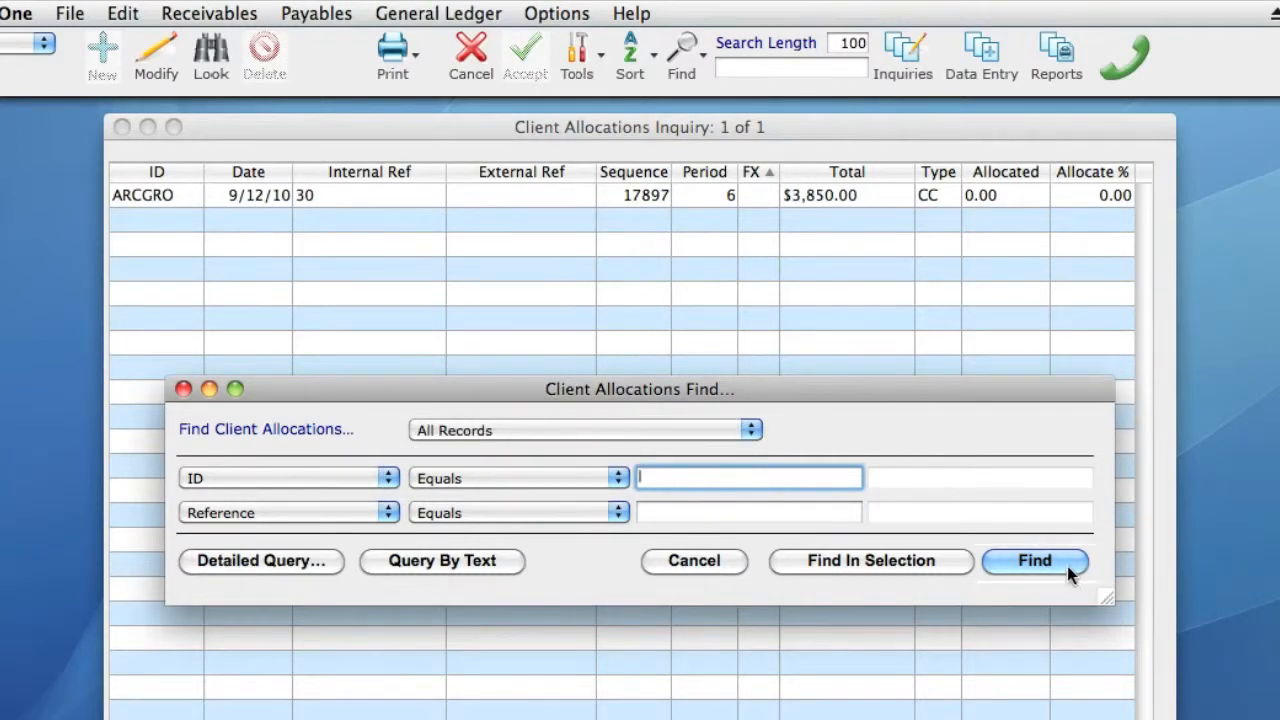
{"action": "left_click", "coordinate": [1064, 564]}
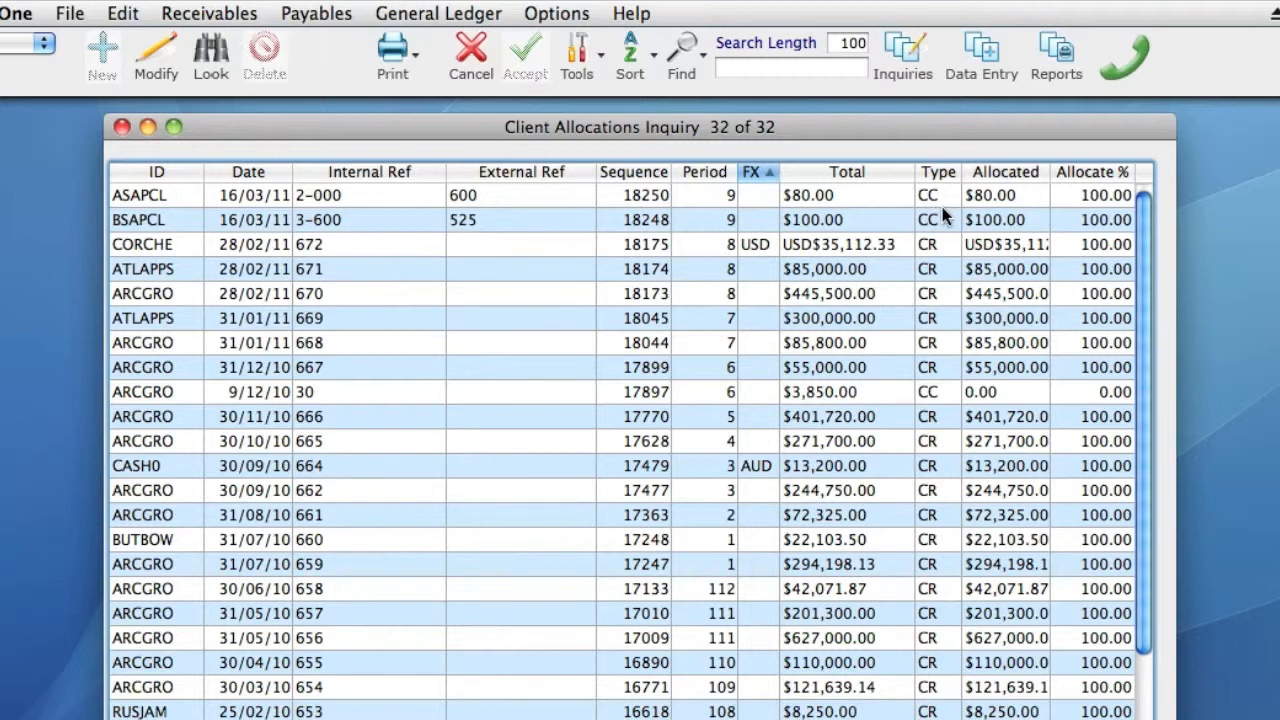
Reallocate ASAPCL's $80 CC transaction as $40 to the CJ line and $40 to the $670 CI line, accept, and close the inquiry.
{"action": "left_click", "coordinate": [875, 197]}
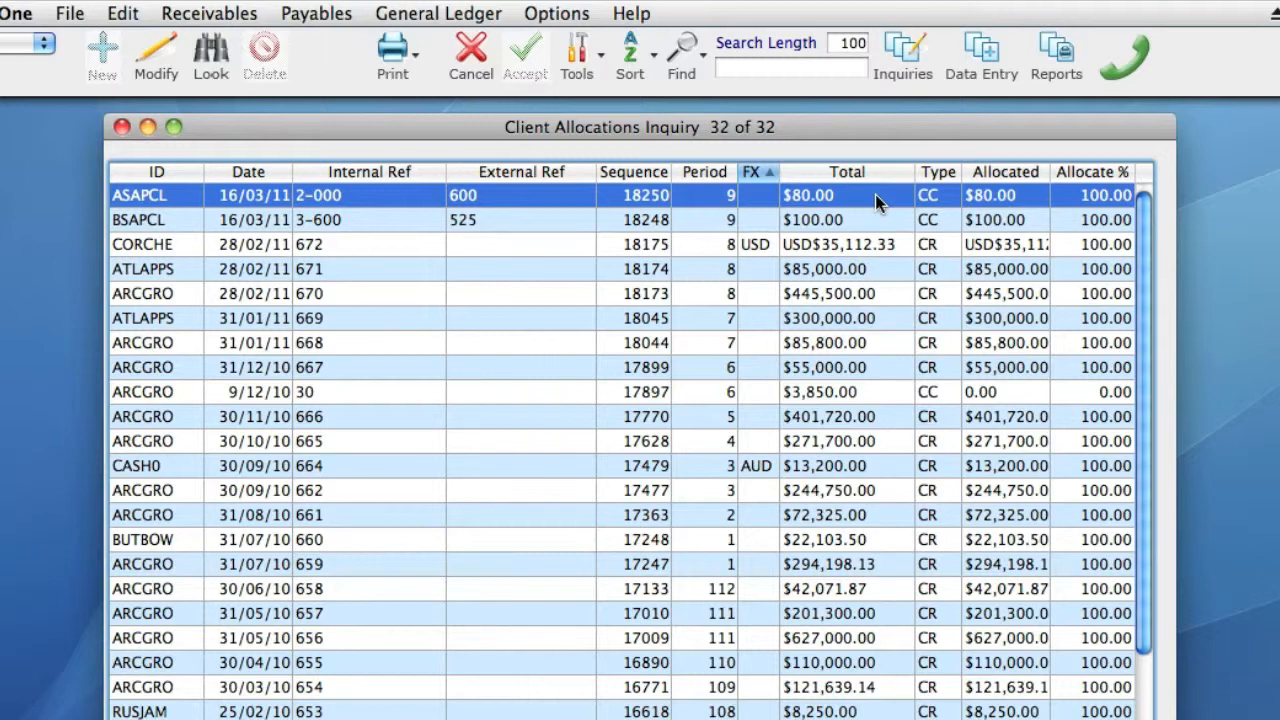
{"action": "left_click", "coordinate": [575, 56]}
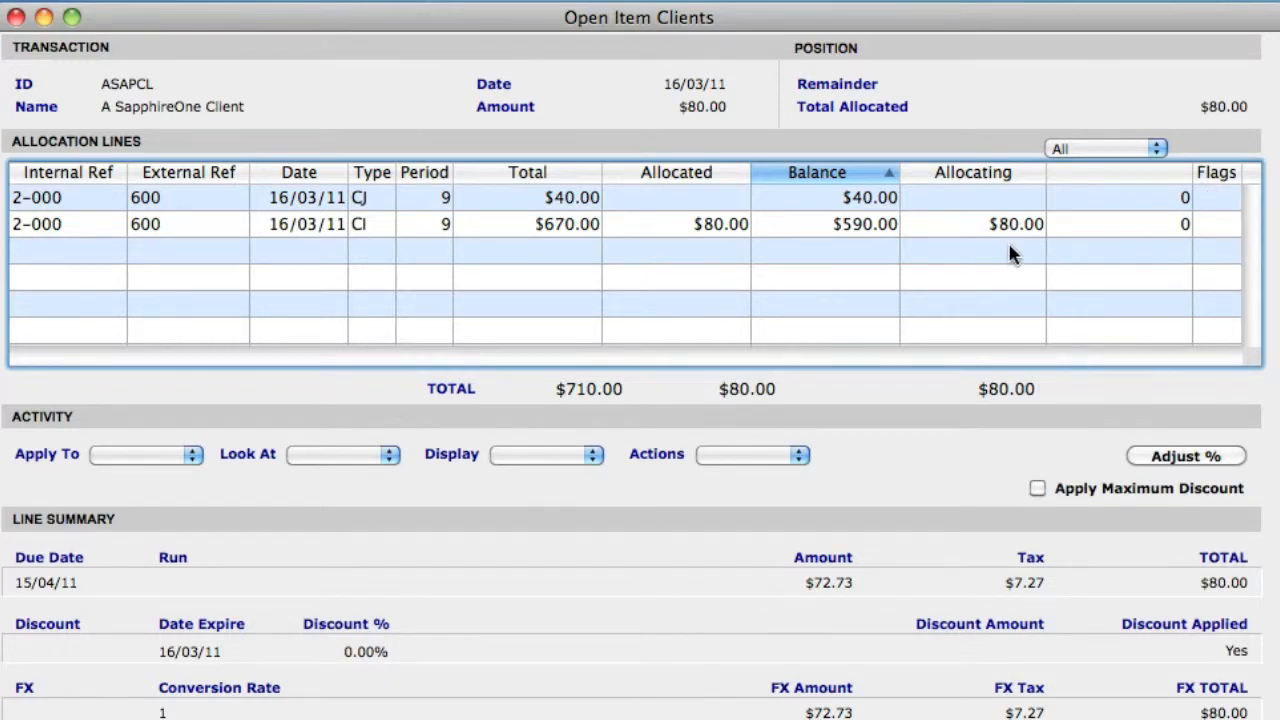
{"action": "double_click", "coordinate": [376, 228]}
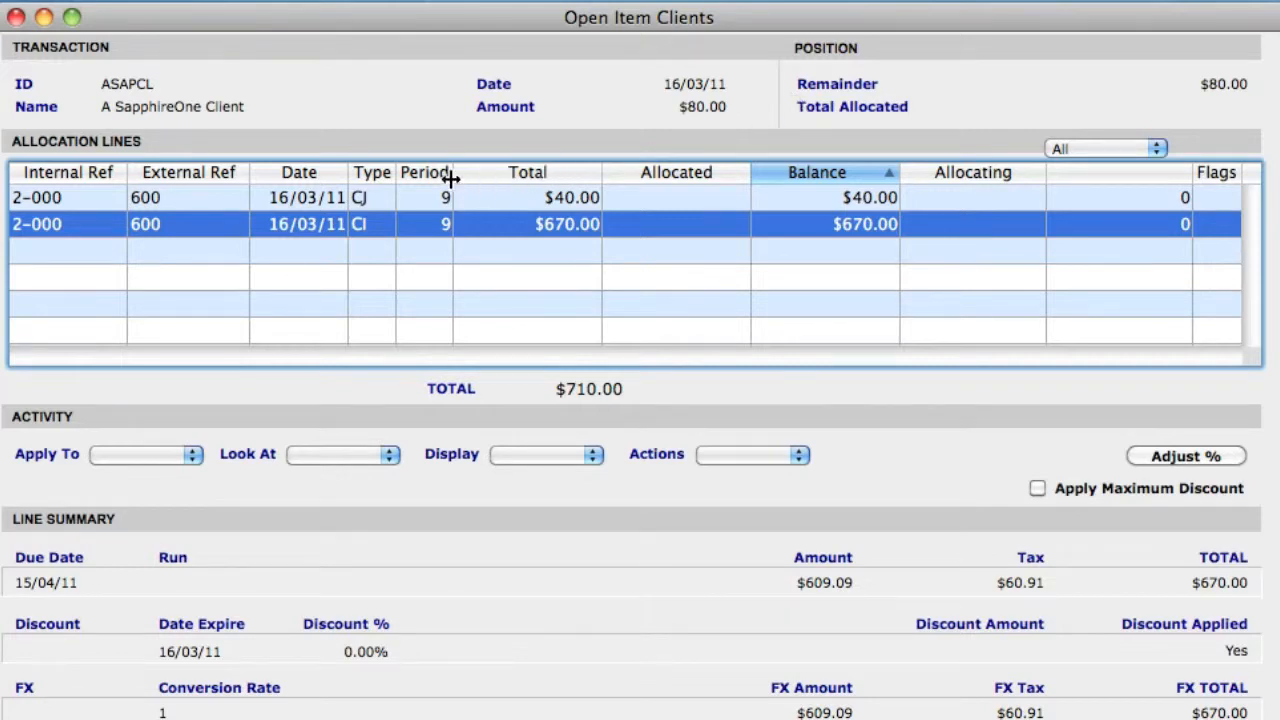
{"action": "double_click", "coordinate": [388, 204]}
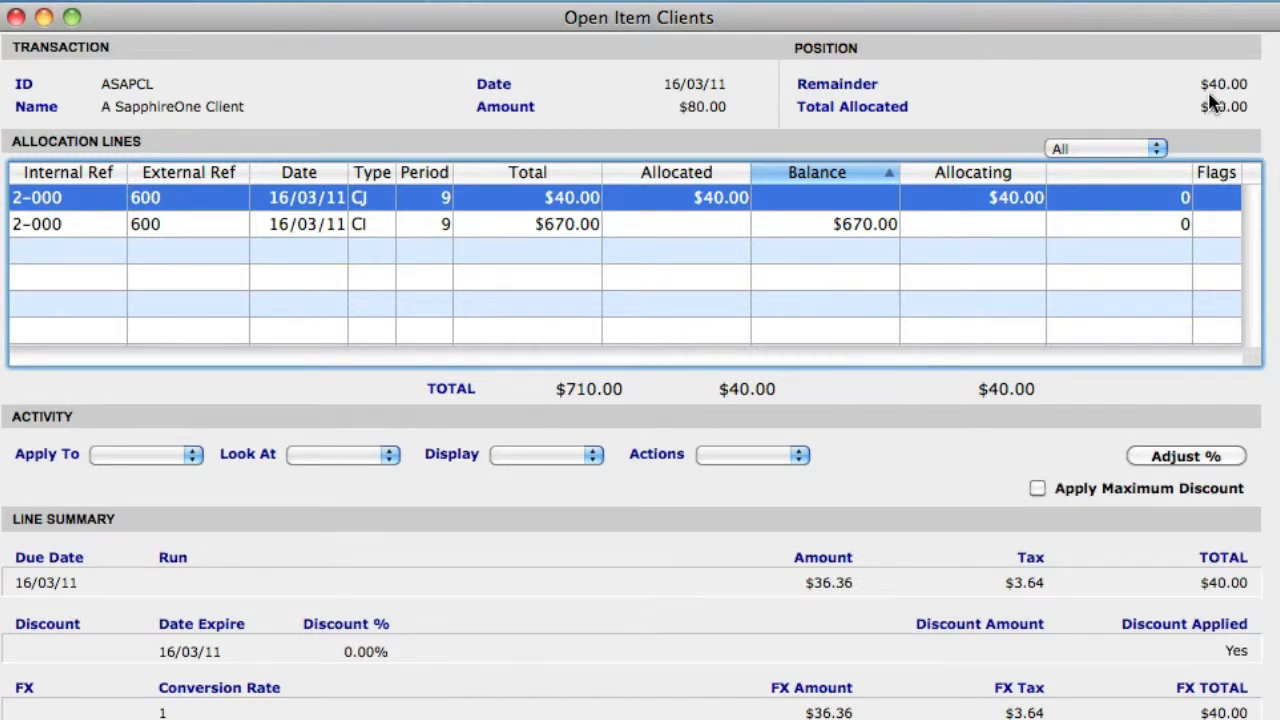
{"action": "double_click", "coordinate": [1023, 230]}
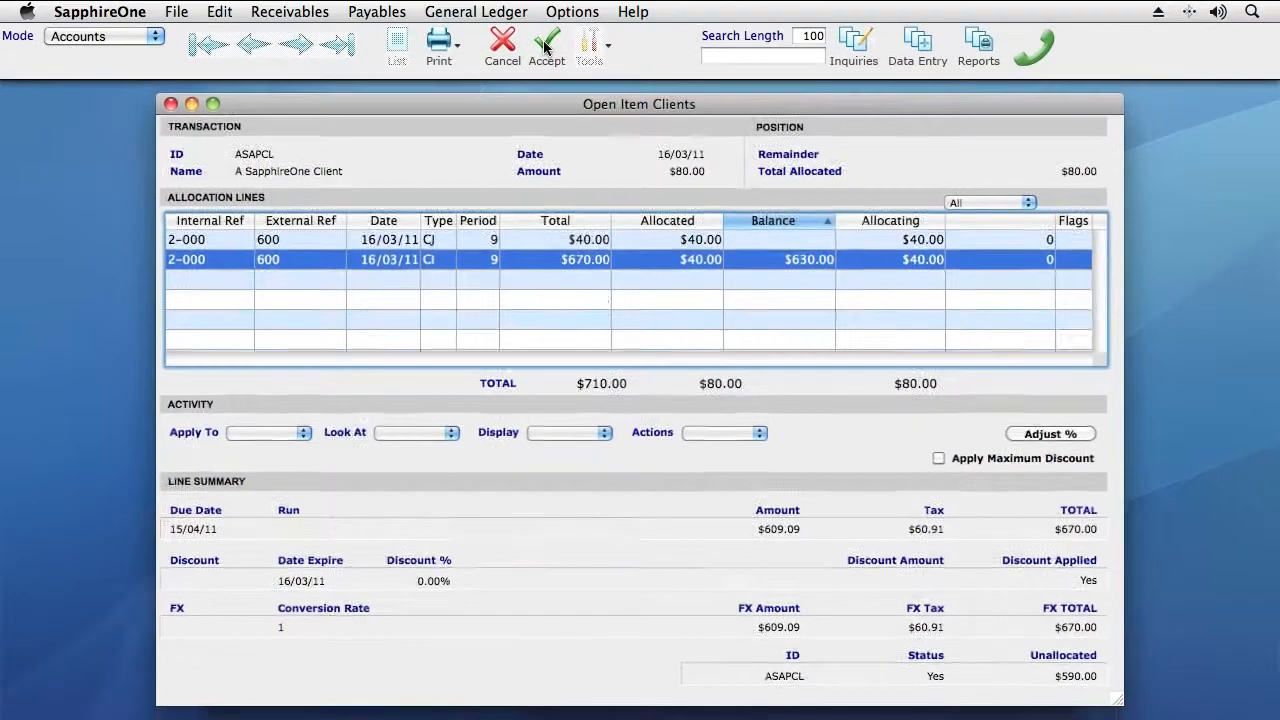
{"action": "left_click", "coordinate": [545, 48]}
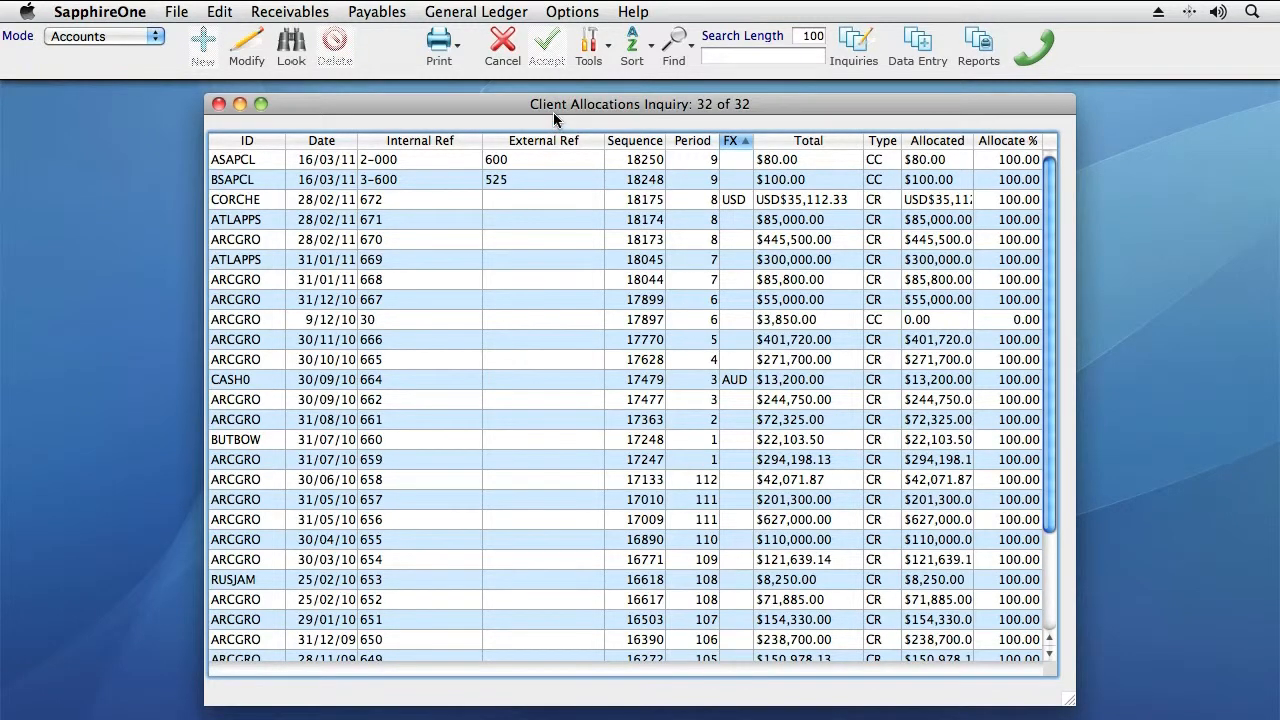
{"action": "left_click", "coordinate": [506, 45]}
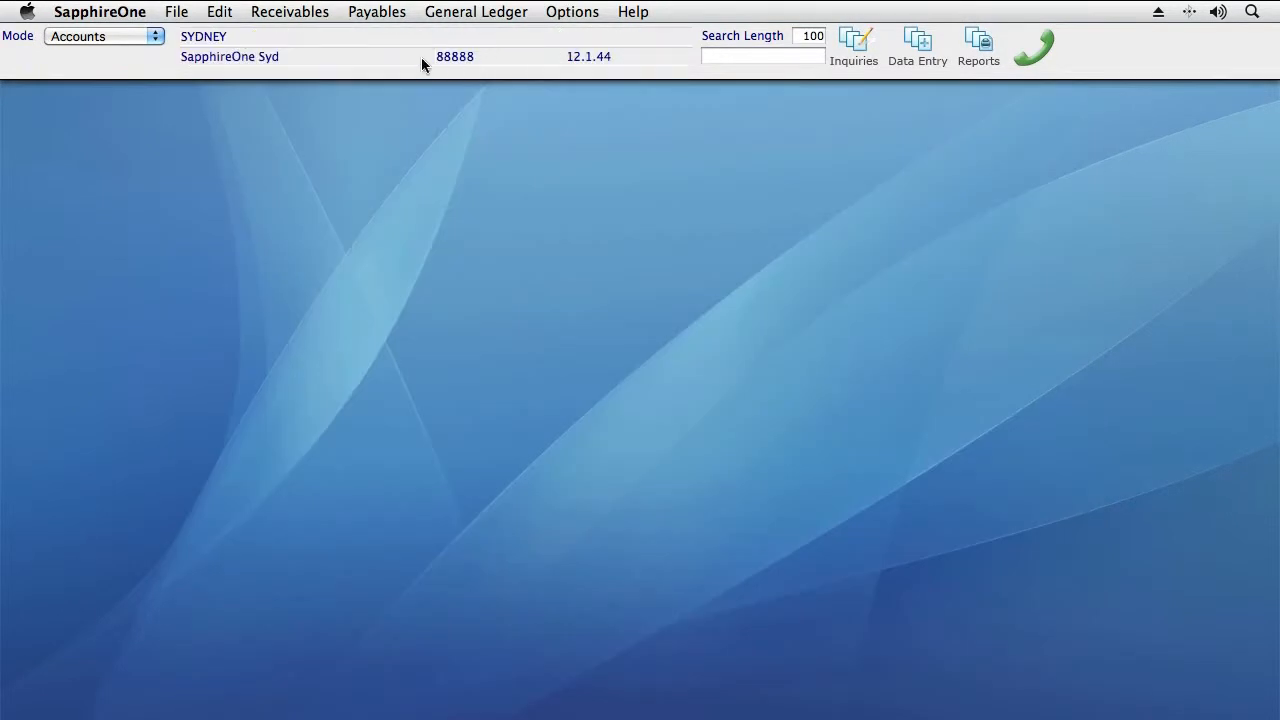
Examine the control and allocation details of ASAPCL's $670 invoice, sequence 18249, through the client transaction inquiry, and close both windows.
{"action": "left_click", "coordinate": [291, 13]}
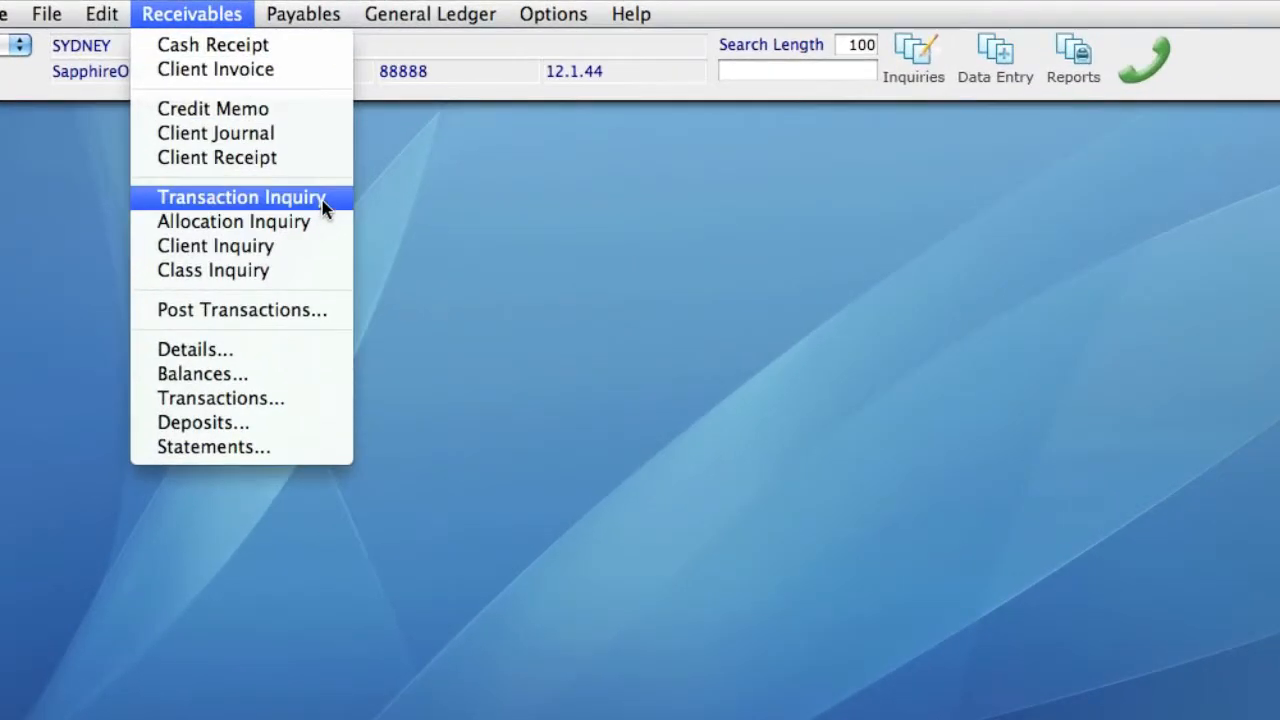
{"action": "left_click", "coordinate": [335, 193]}
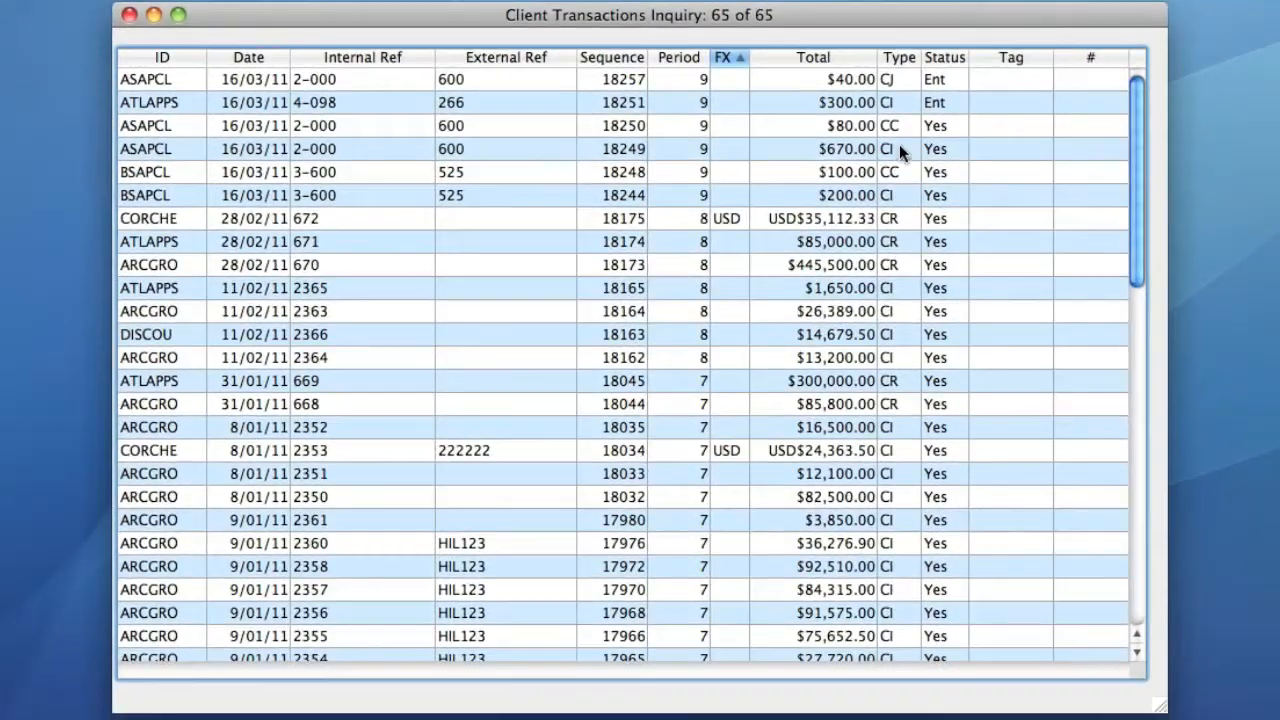
{"action": "double_click", "coordinate": [918, 197]}
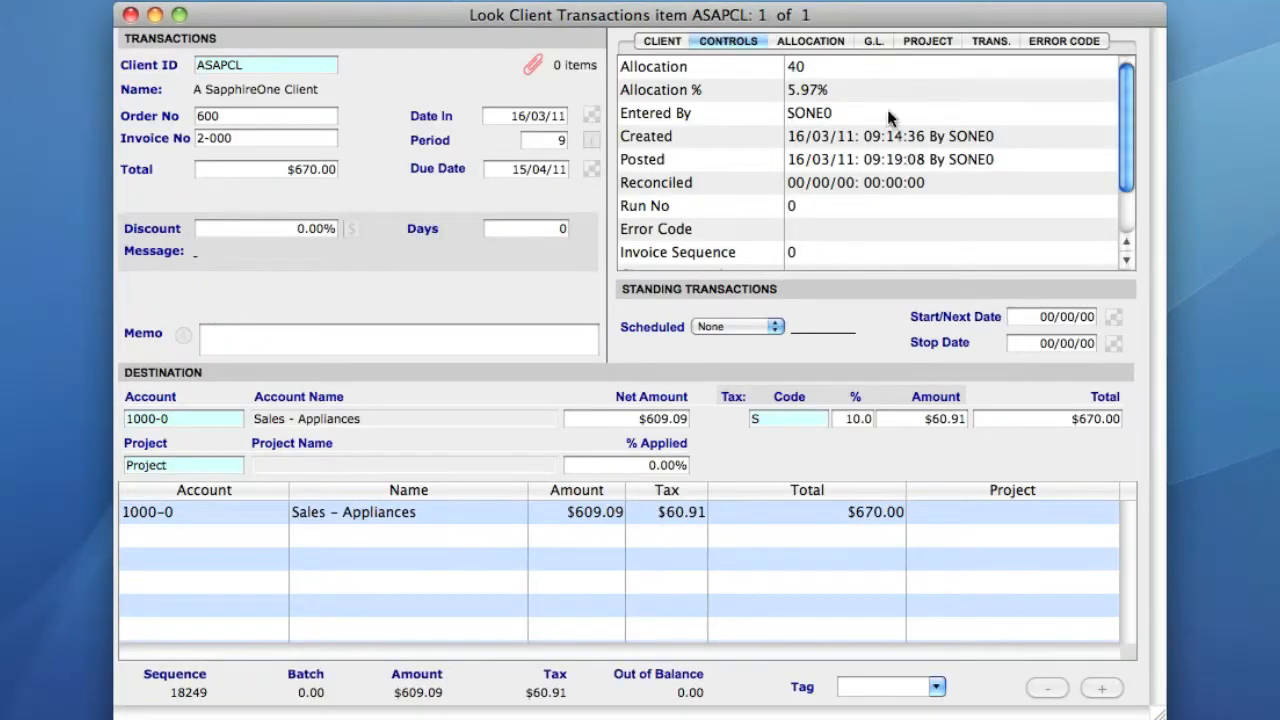
{"action": "left_click", "coordinate": [834, 40]}
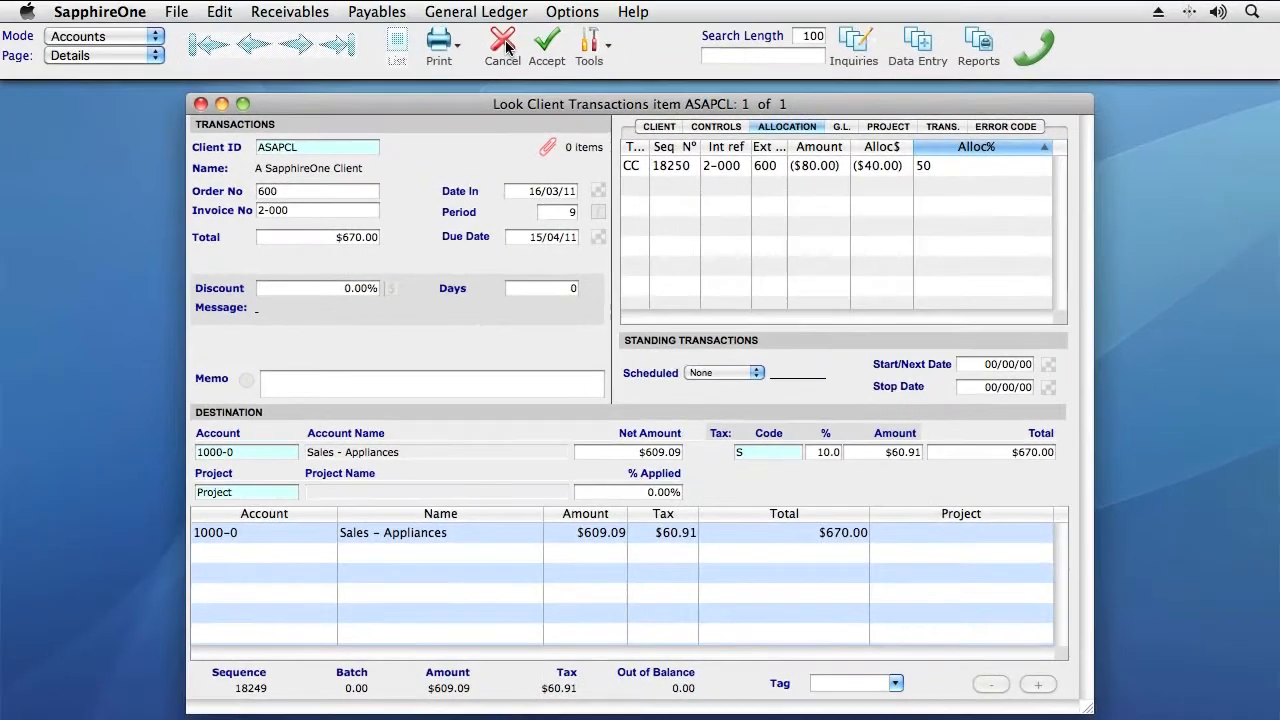
{"action": "left_click", "coordinate": [504, 45]}
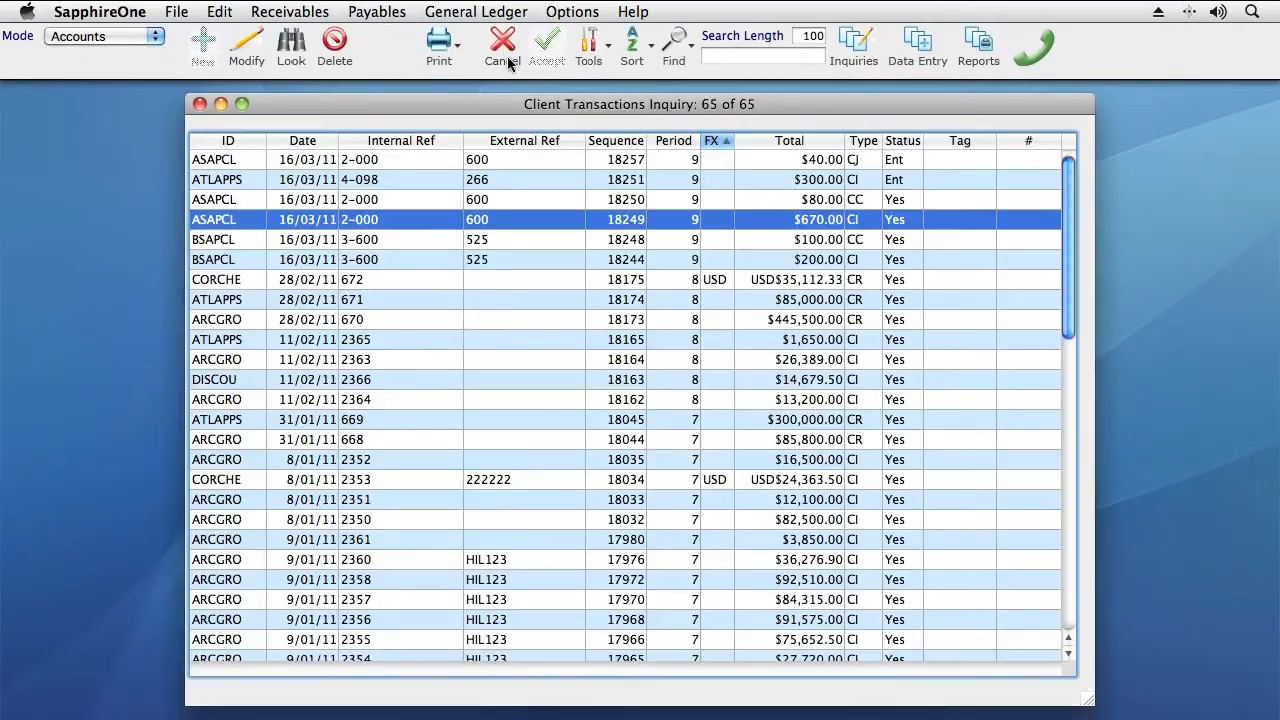
{"action": "left_click", "coordinate": [506, 46]}
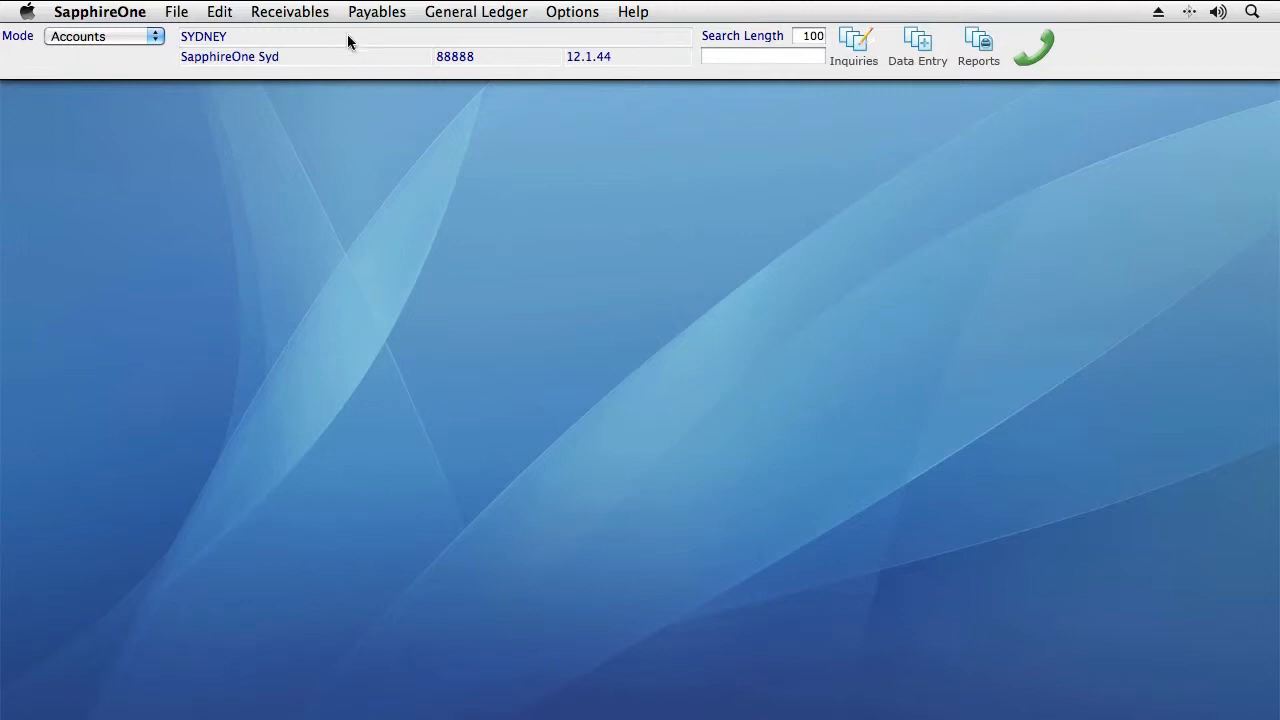
Open the client transaction inquiry and show only the subset of the two BSAPCL transactions, sequences 18248 and 18244.
{"action": "left_click", "coordinate": [321, 12]}
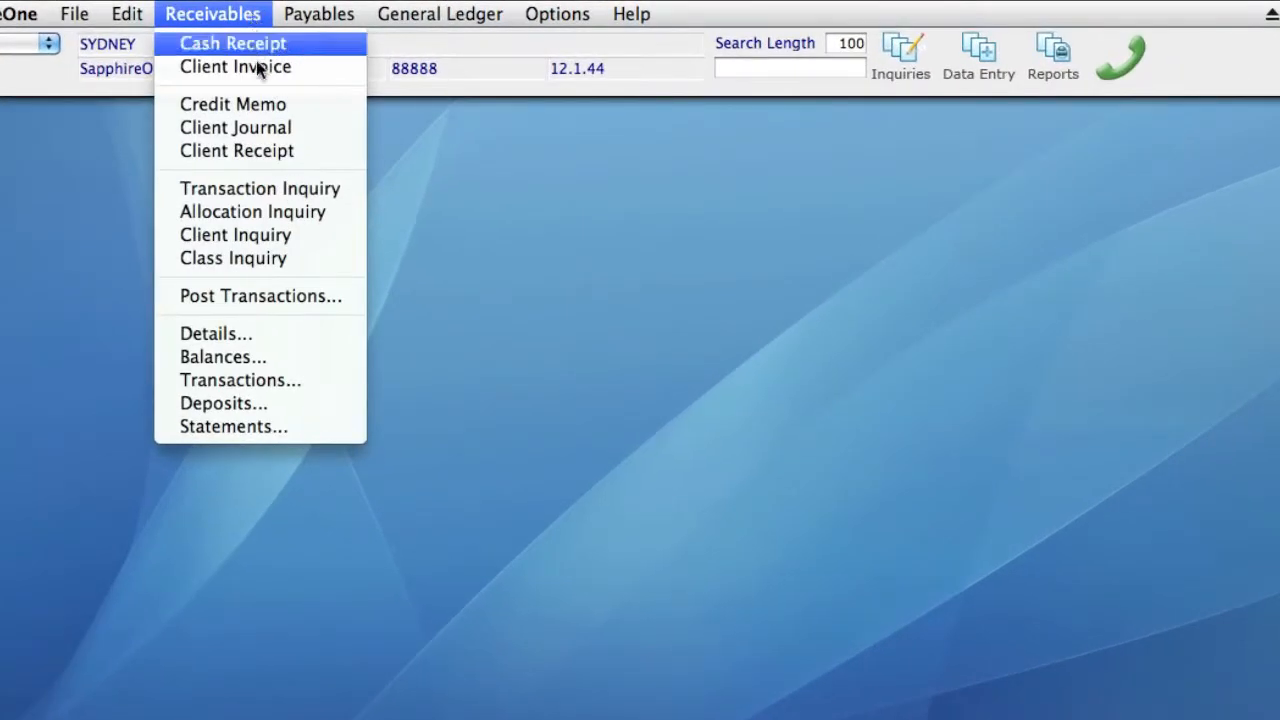
{"action": "left_click", "coordinate": [360, 194]}
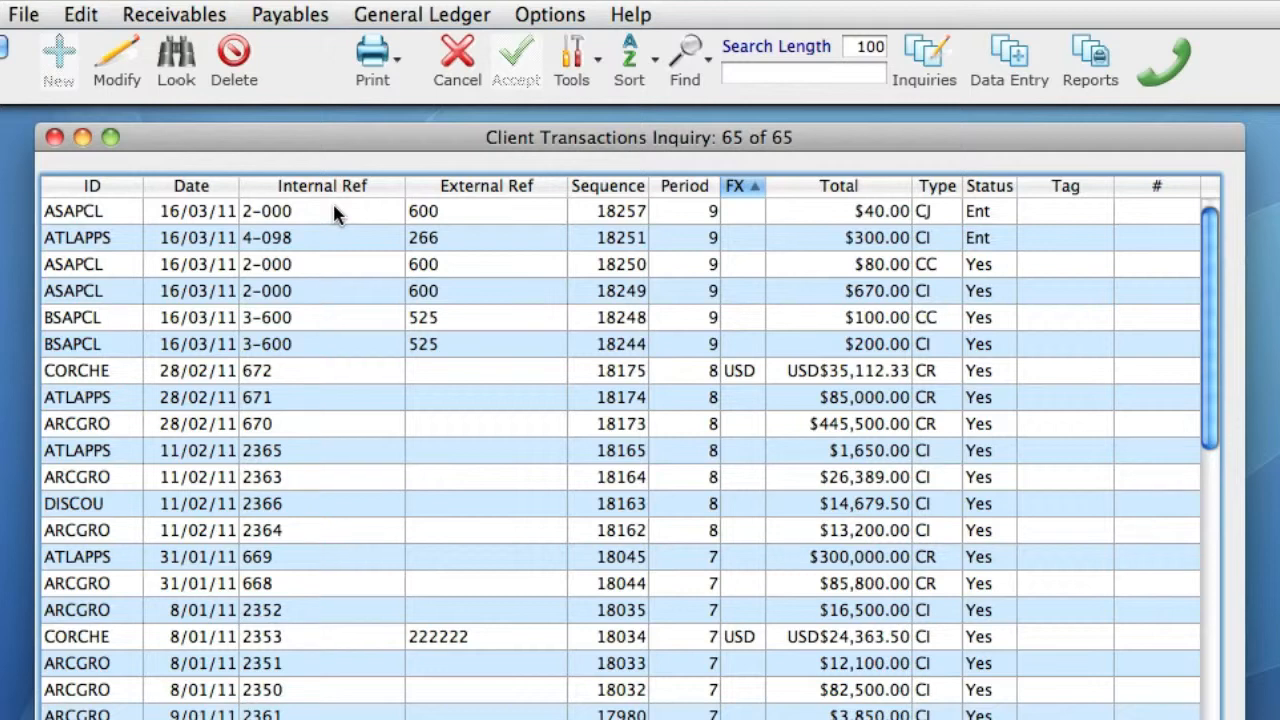
{"action": "left_click", "coordinate": [511, 317]}
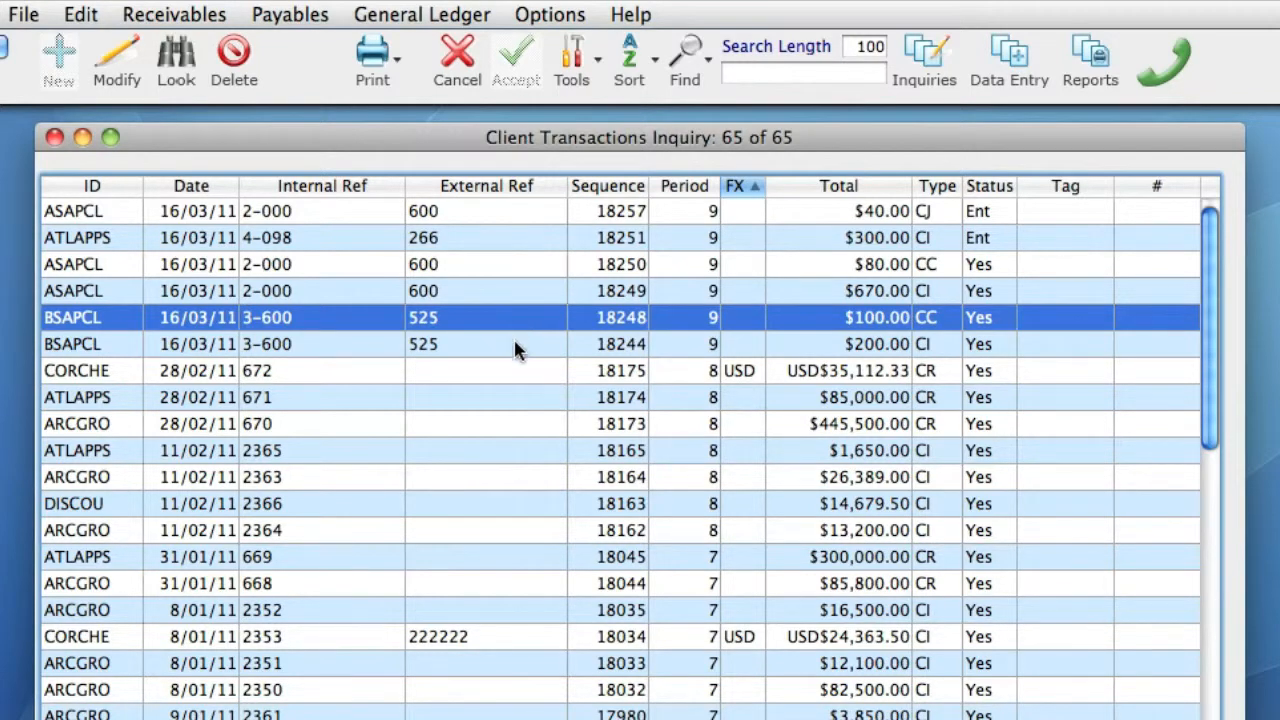
{"action": "left_click", "coordinate": [515, 344], "text": "shift"}
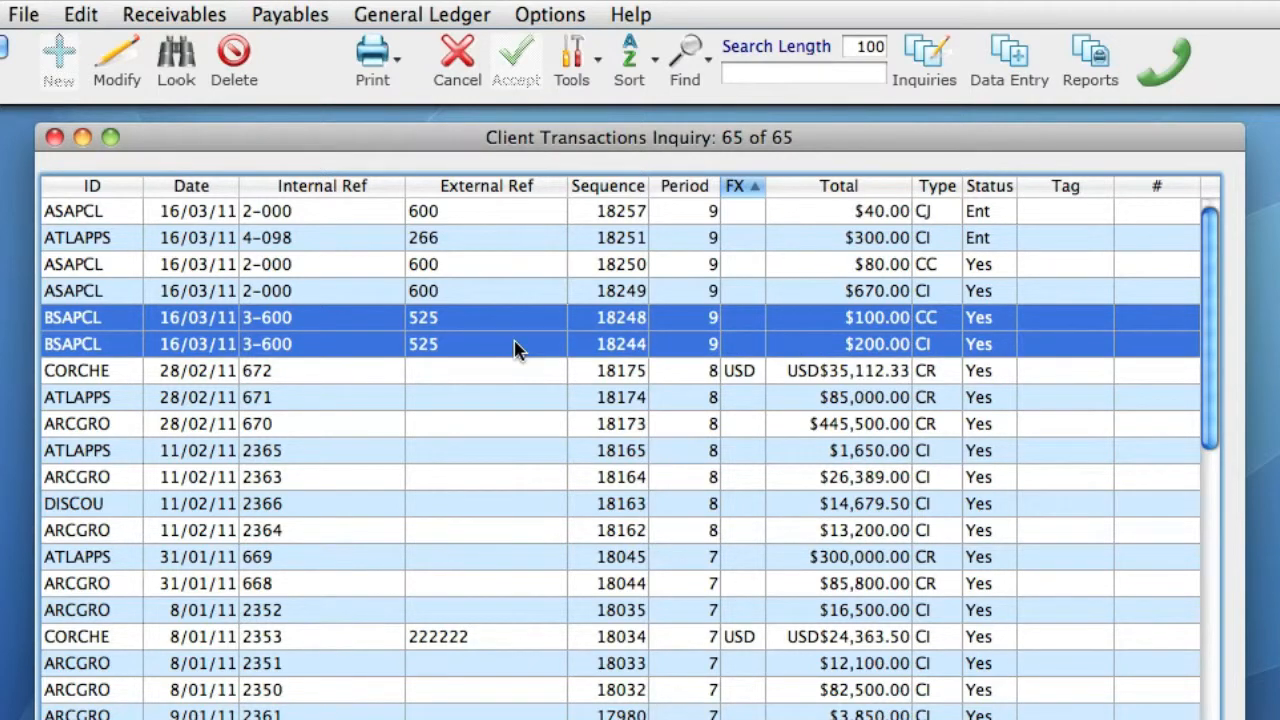
{"action": "left_click", "coordinate": [555, 15]}
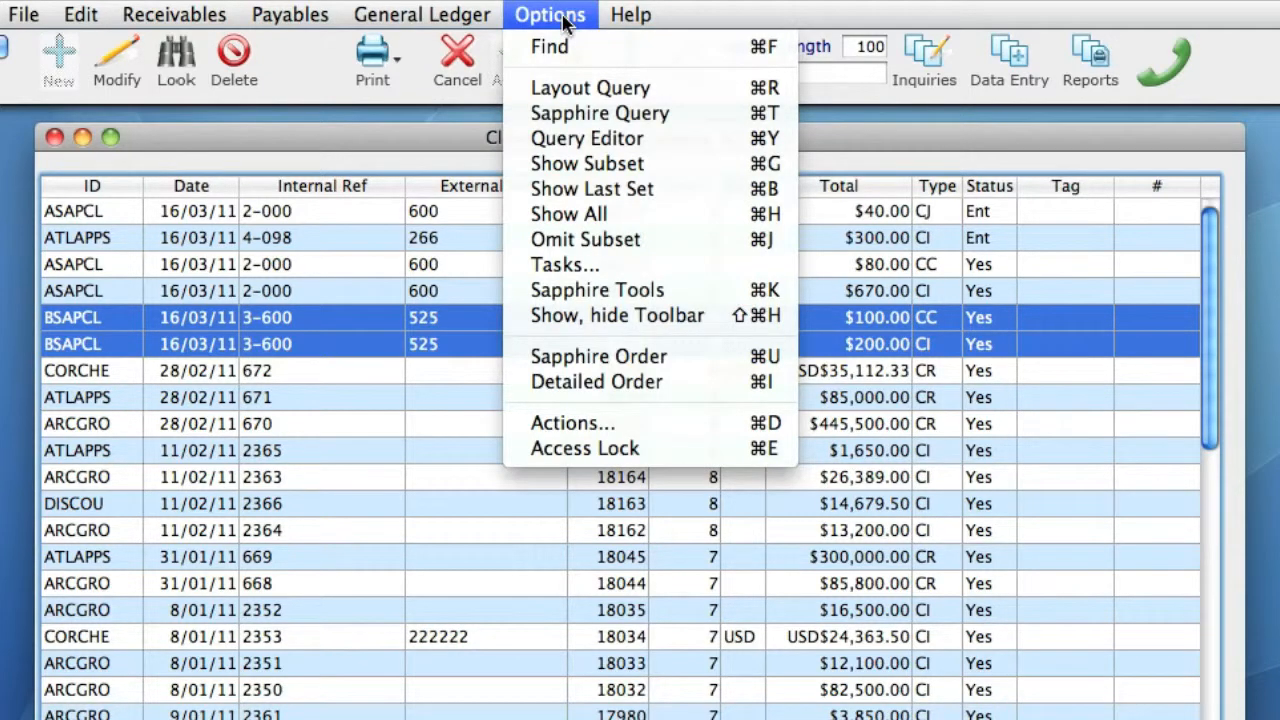
{"action": "left_click", "coordinate": [789, 165]}
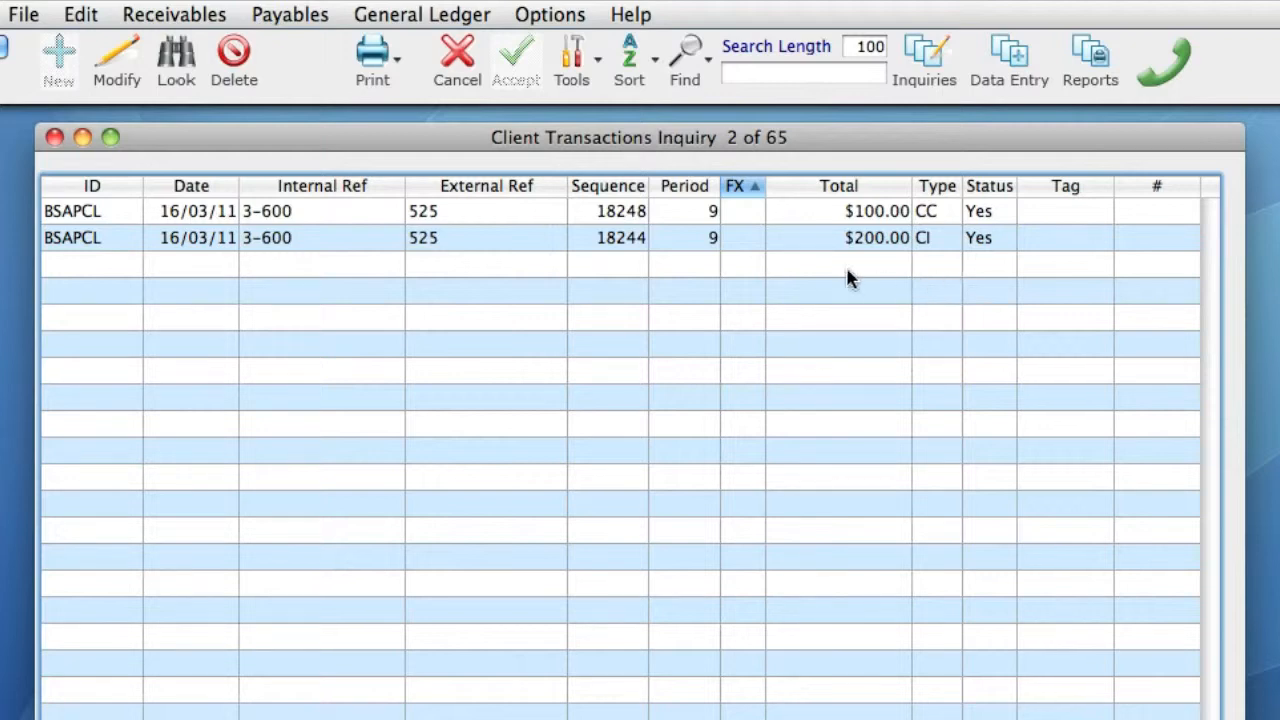
Show all client transactions again and restore the subset of BSAPCL's sequences 18248 and 18244.
{"action": "left_click", "coordinate": [581, 15]}
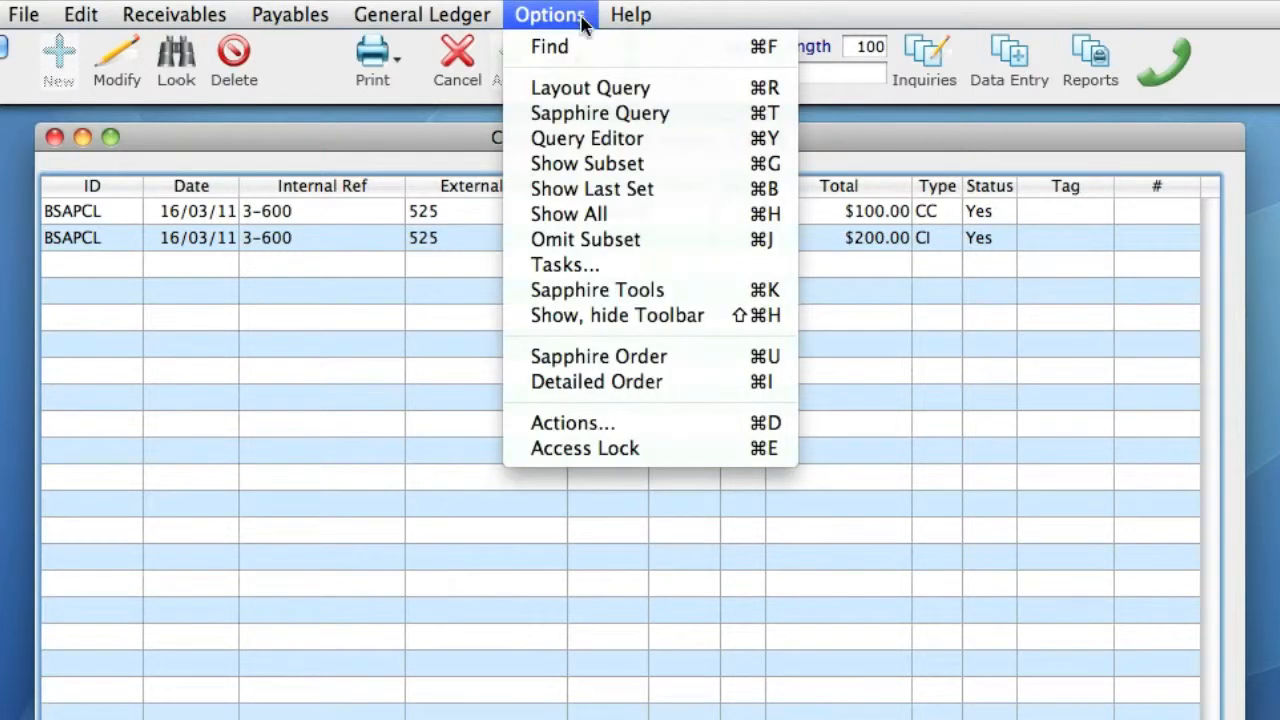
{"action": "left_click", "coordinate": [790, 222]}
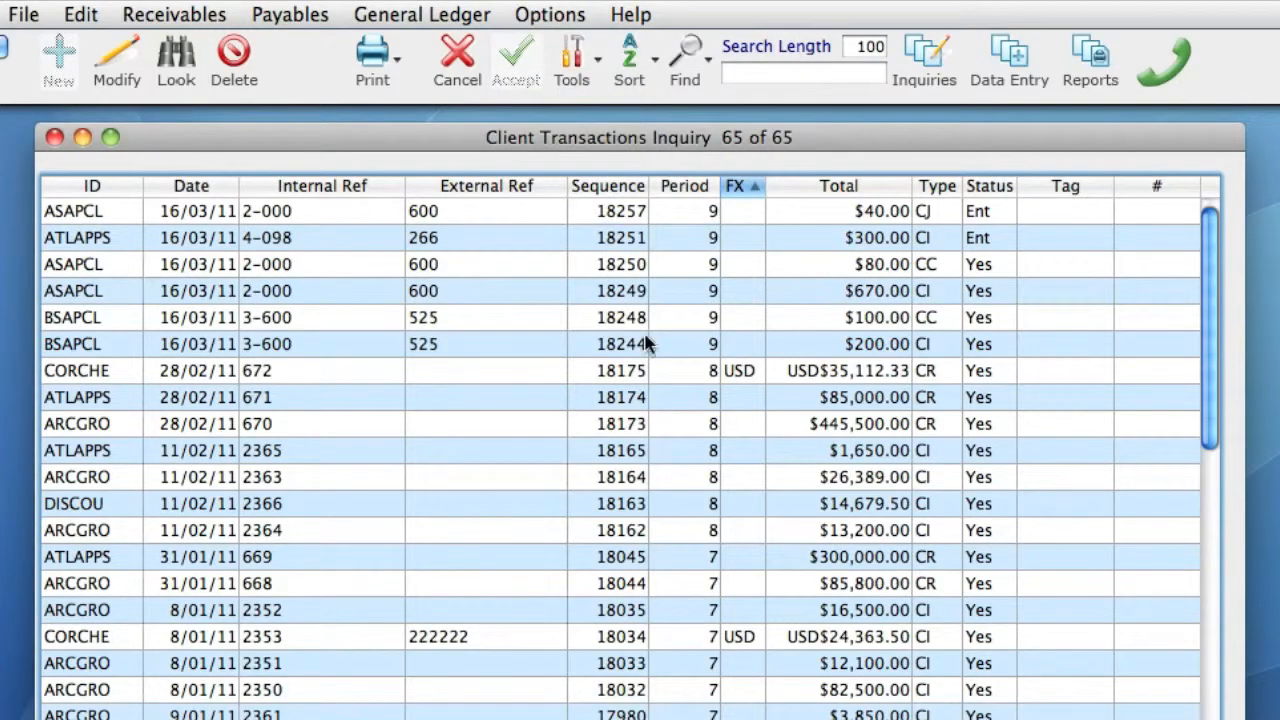
{"action": "left_click", "coordinate": [516, 318]}
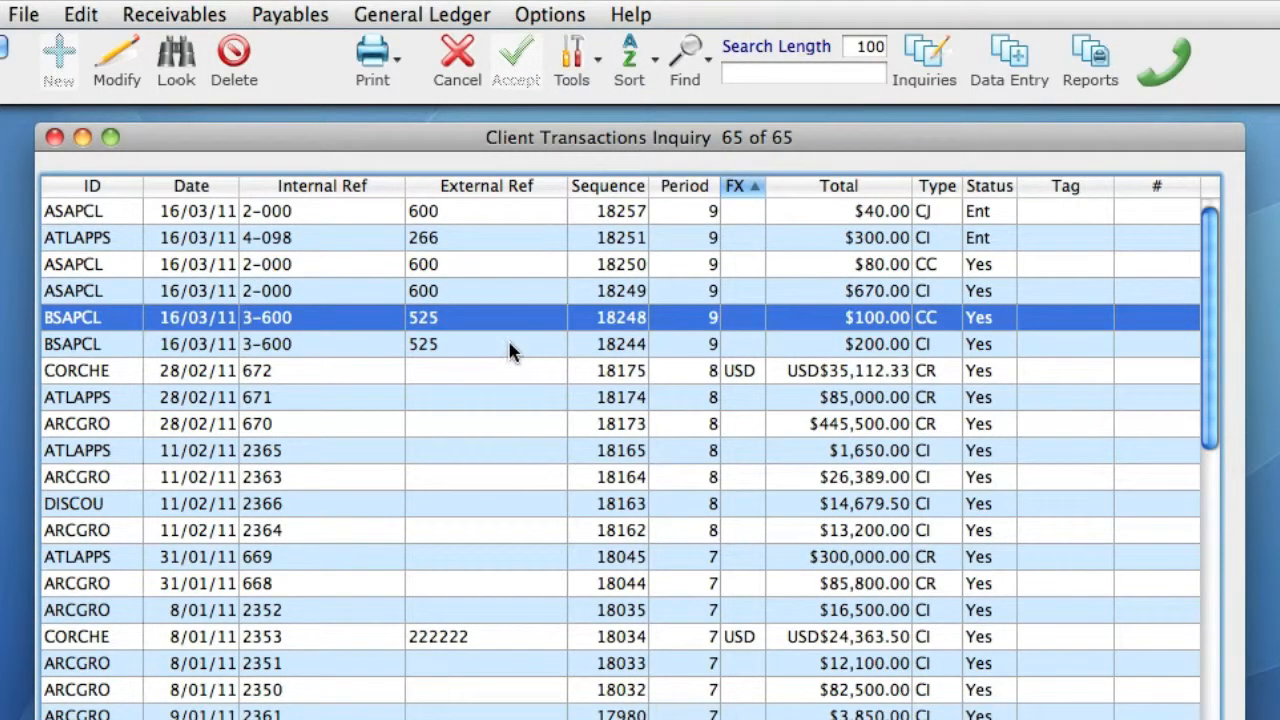
{"action": "left_click", "coordinate": [510, 345], "text": "shift"}
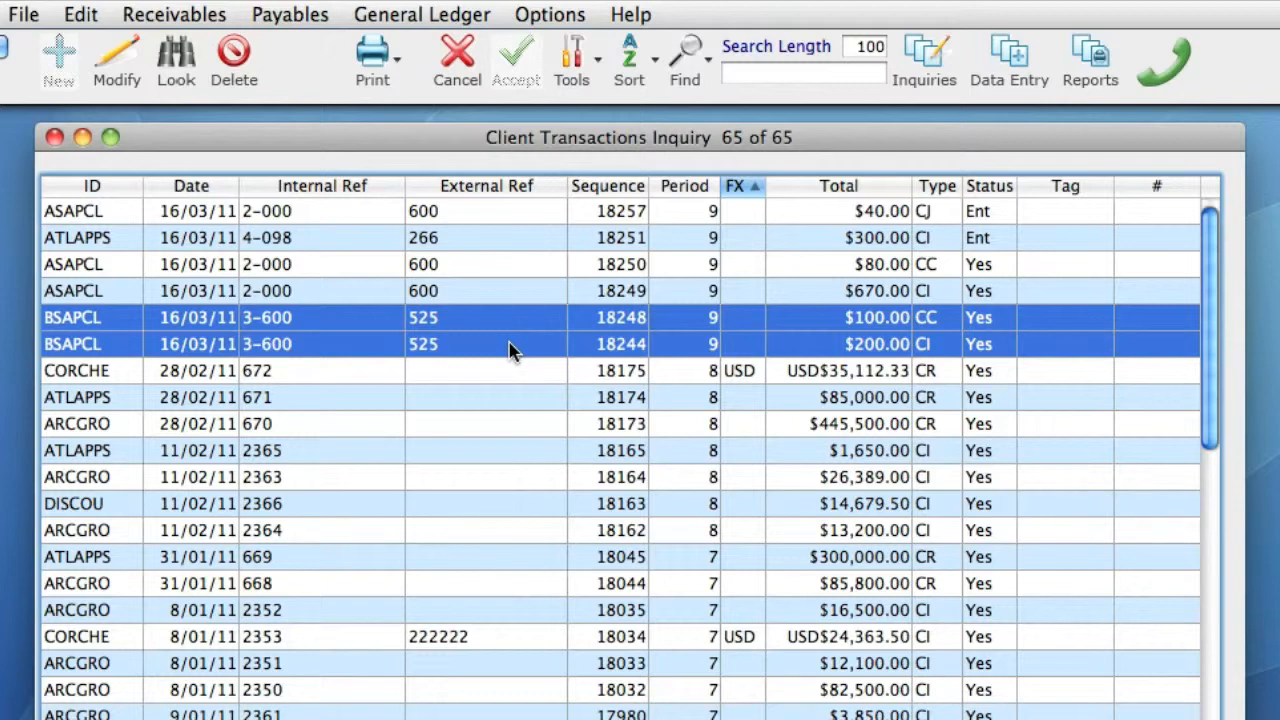
{"action": "key", "text": "super+h"}
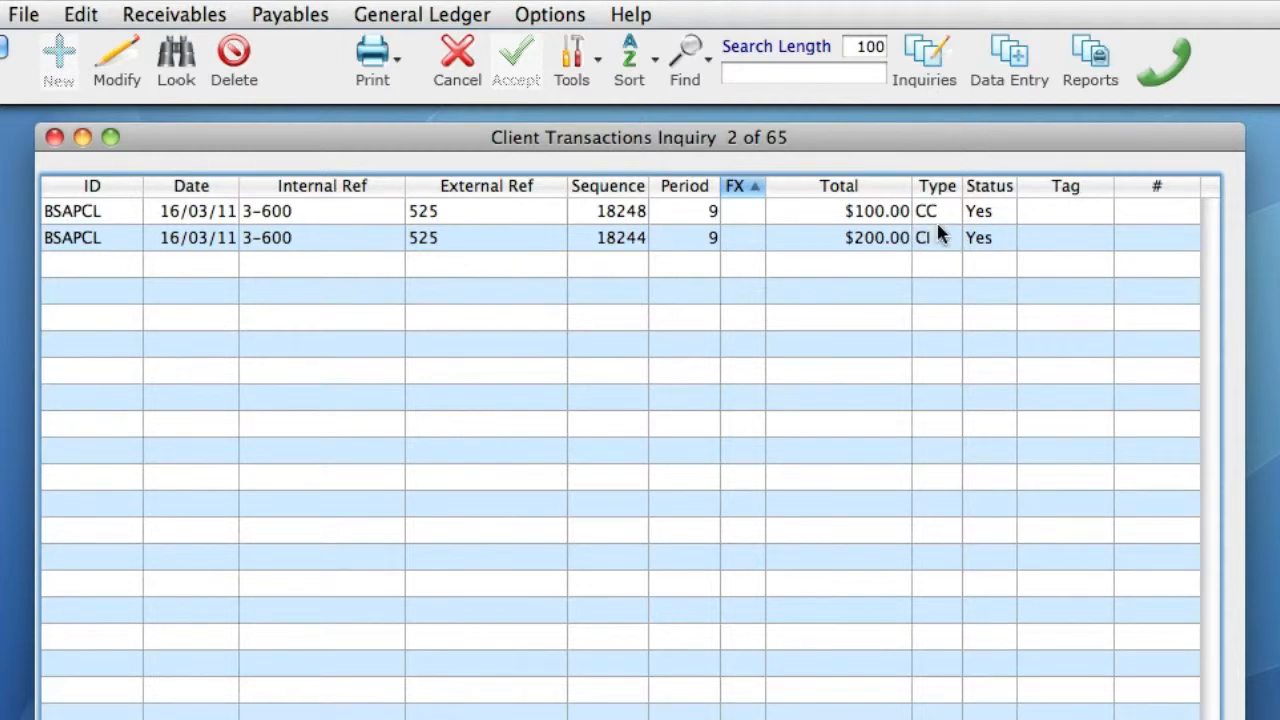
Open BSAPCL's $200 invoice, sequence 18244, for modification, review its control and allocation details, and cancel without changes.
{"action": "left_click", "coordinate": [1019, 237]}
{"action": "left_click", "coordinate": [105, 78]}
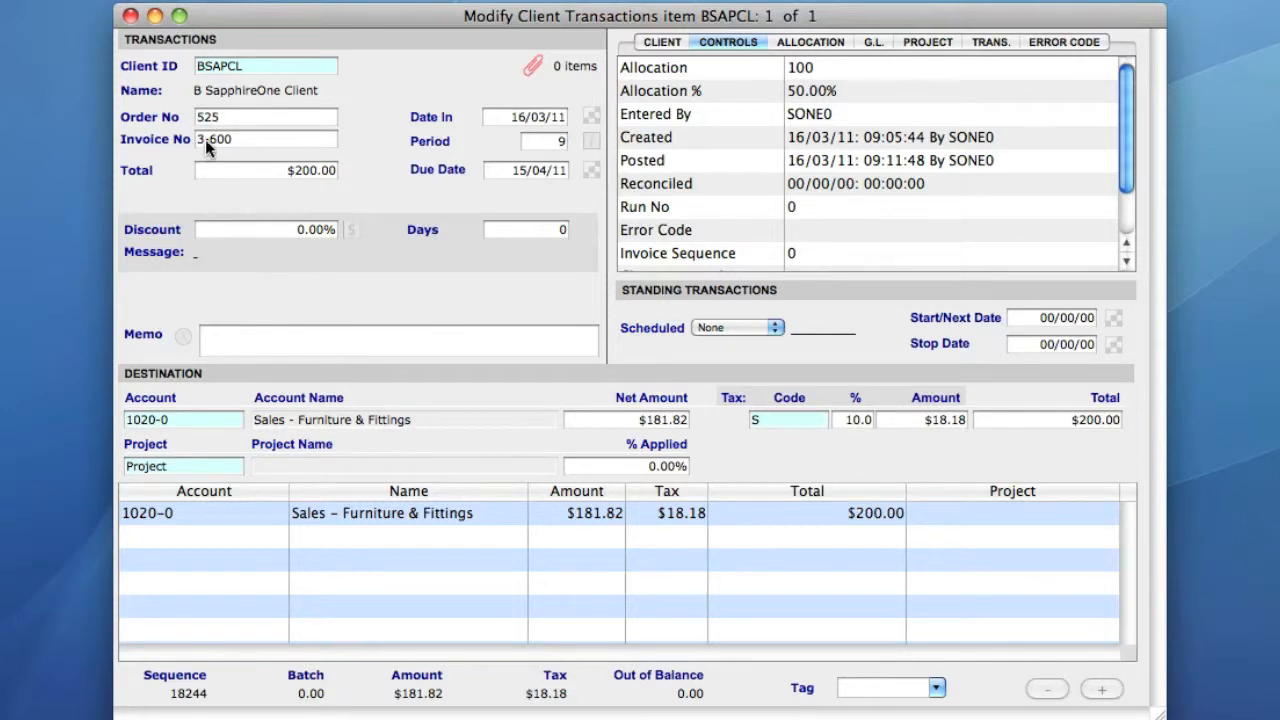
{"action": "left_click", "coordinate": [833, 45]}
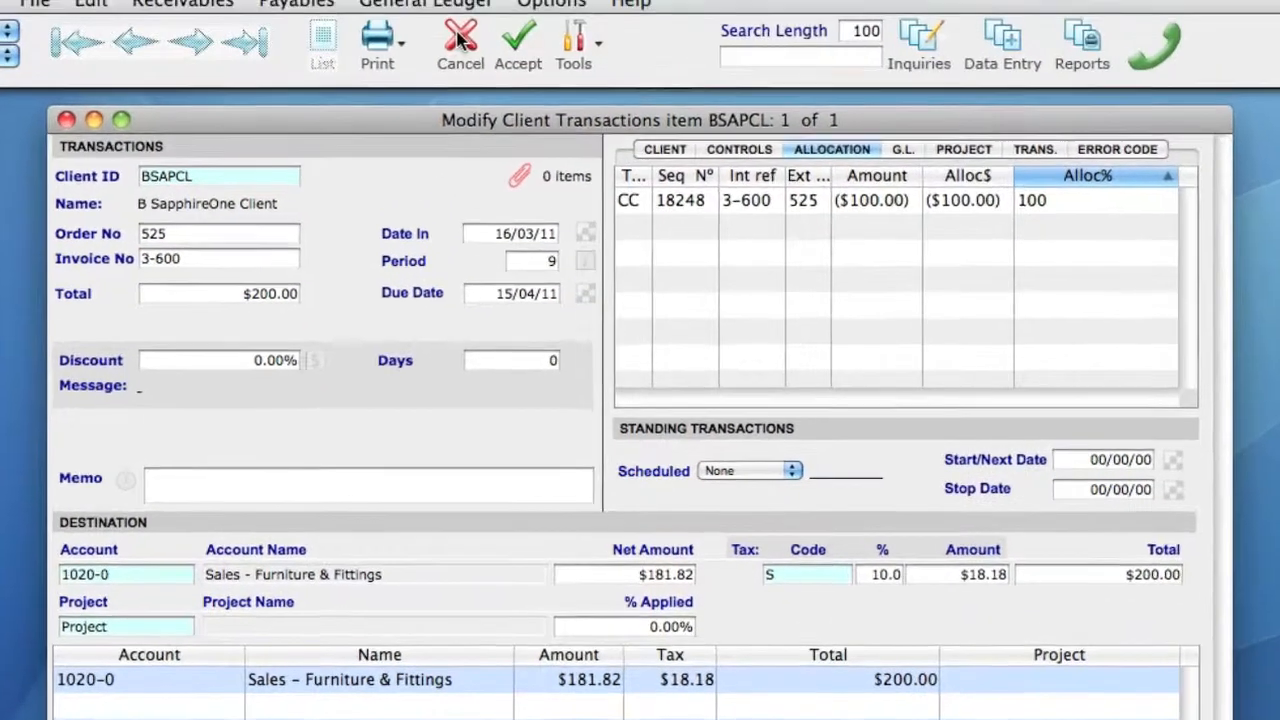
{"action": "left_click", "coordinate": [452, 100]}
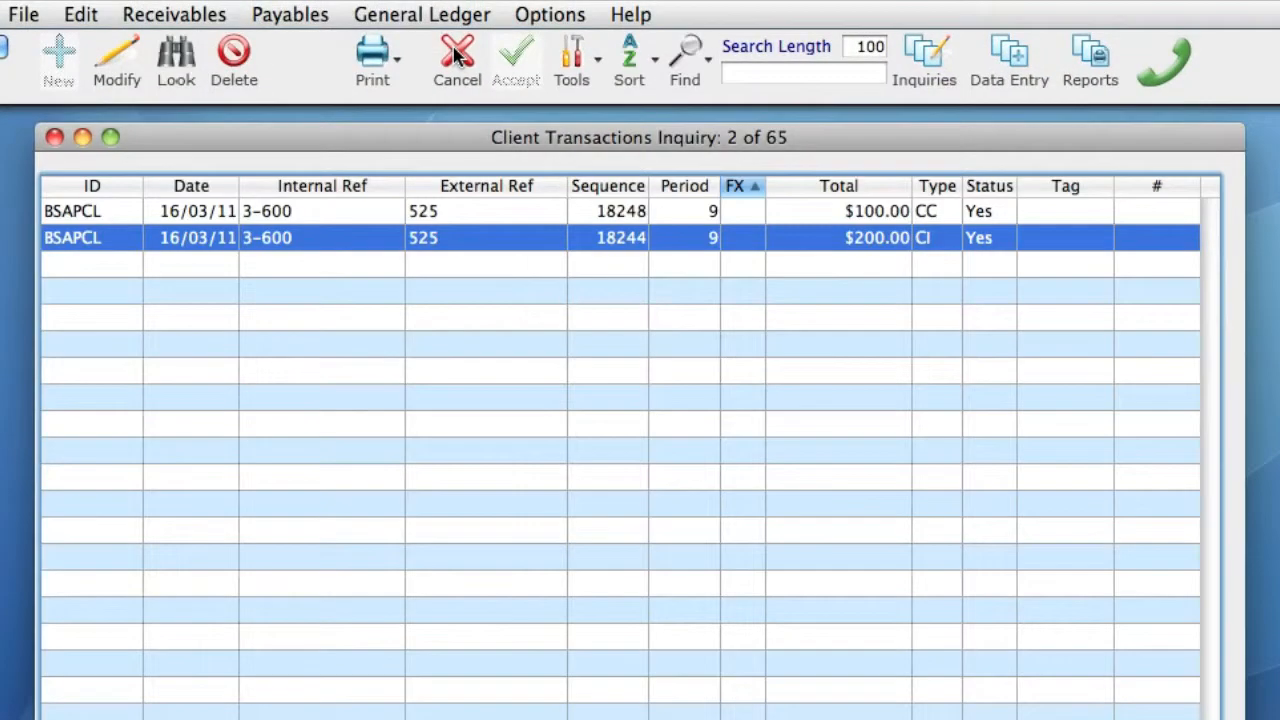
Reverse BSAPCL's $100 CC transaction, sequence 18248, with 16/03/11 as the reversal's transaction date.
{"action": "left_click", "coordinate": [809, 212]}
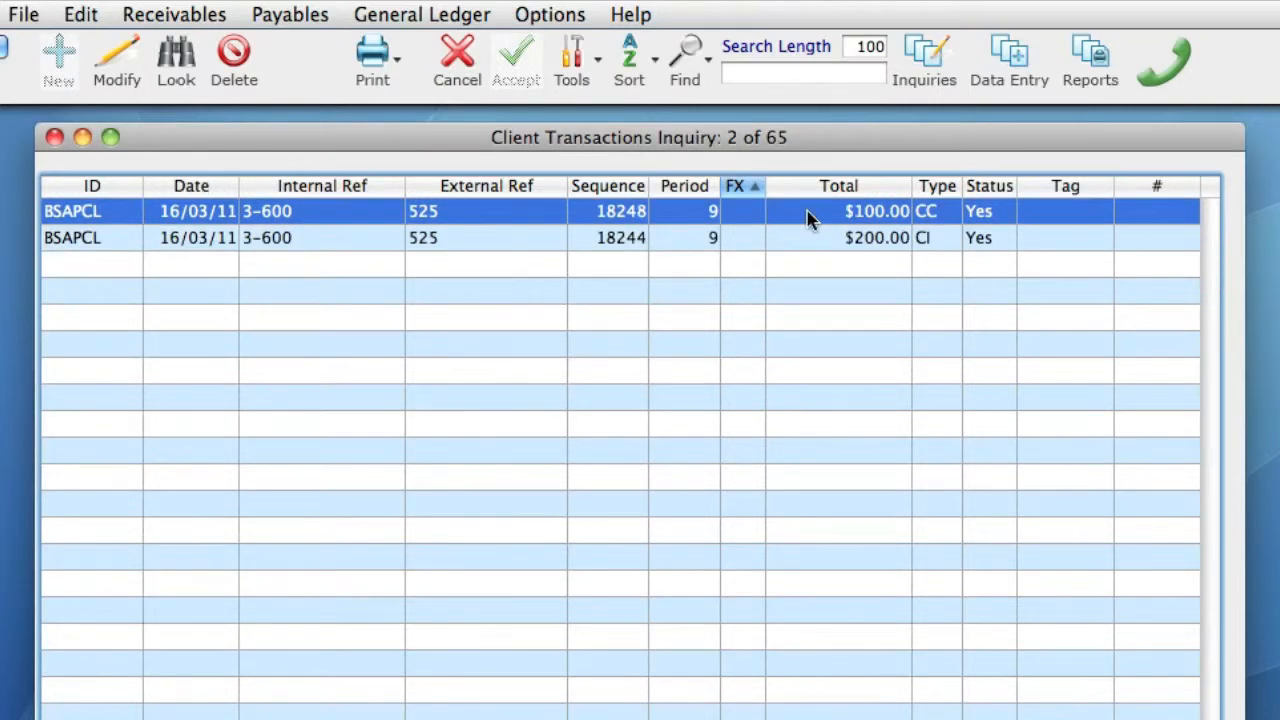
{"action": "left_click", "coordinate": [597, 66]}
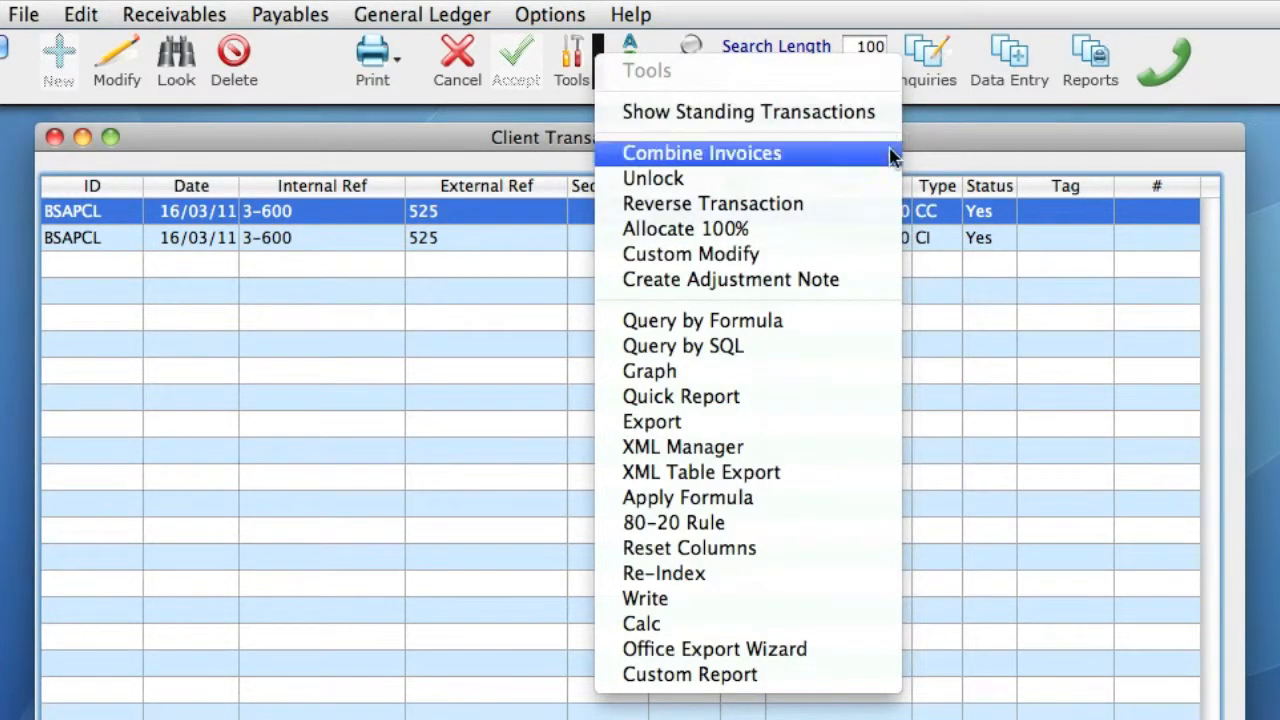
{"action": "left_click", "coordinate": [858, 212]}
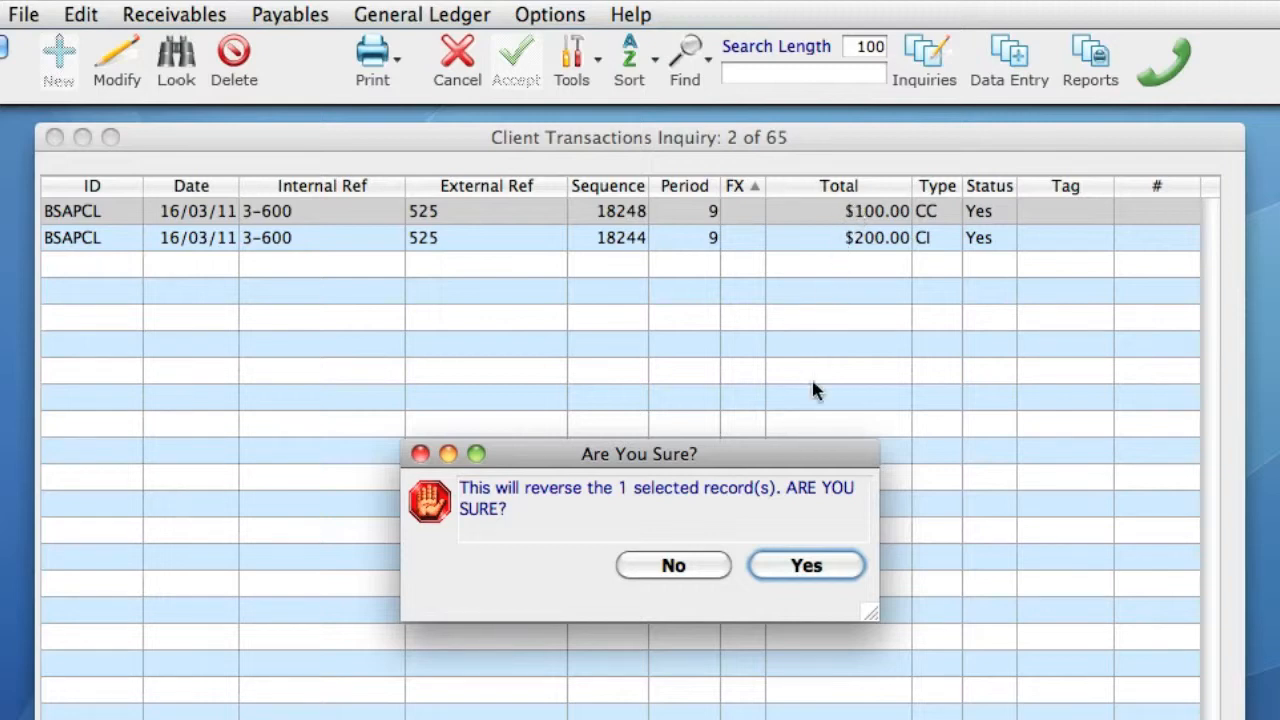
{"action": "left_click", "coordinate": [808, 567]}
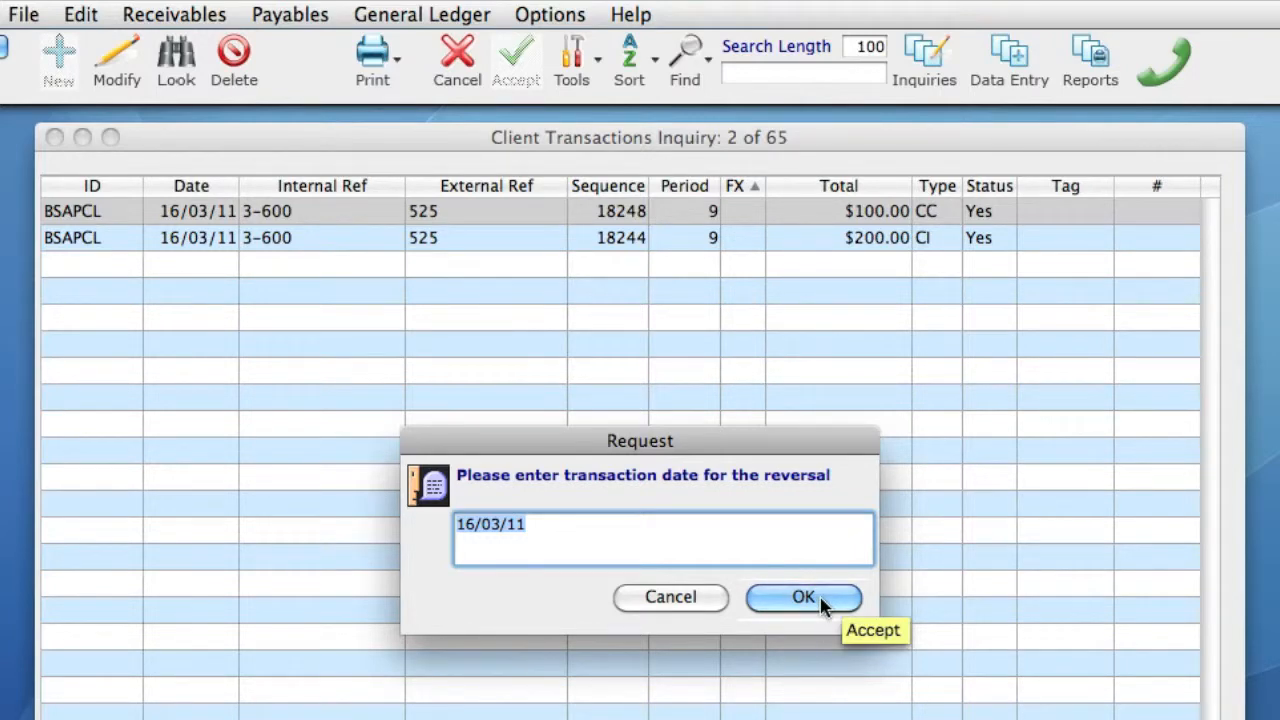
{"action": "left_click", "coordinate": [820, 602]}
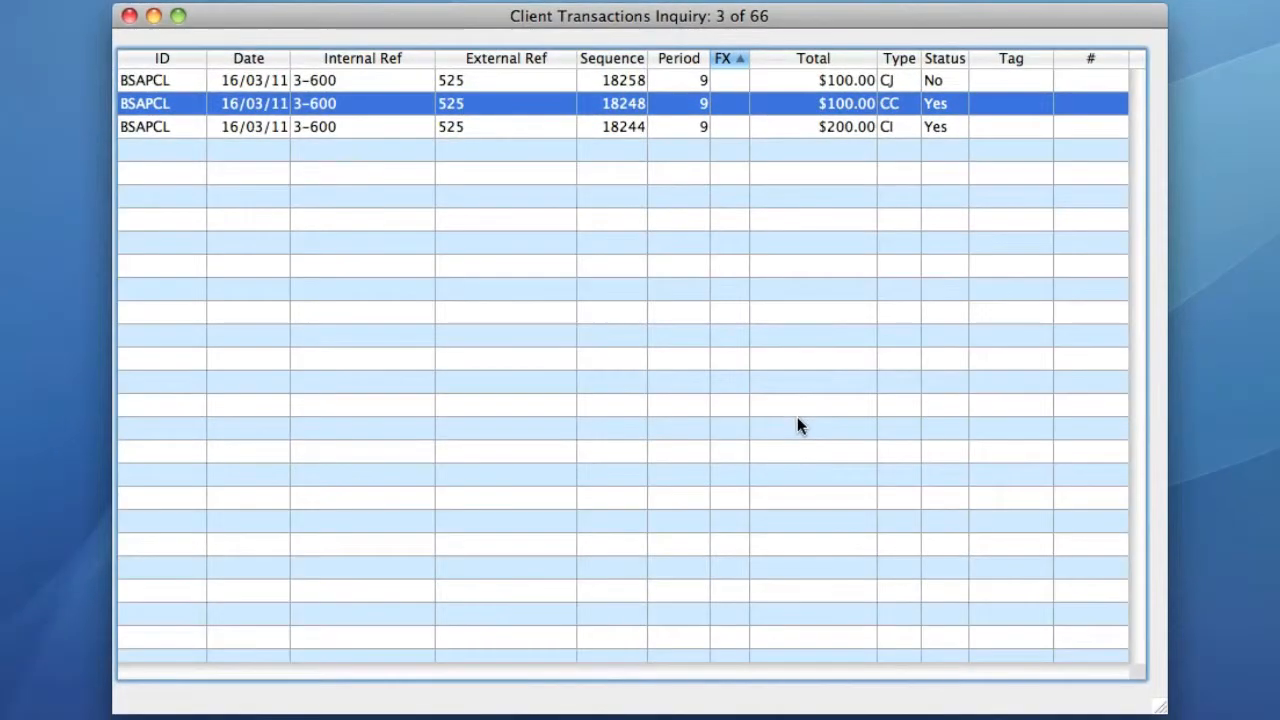
Examine the control and allocation details of BSAPCL's $100 CJ reversal journal, sequence 18258, and close its details.
{"action": "left_click", "coordinate": [913, 127]}
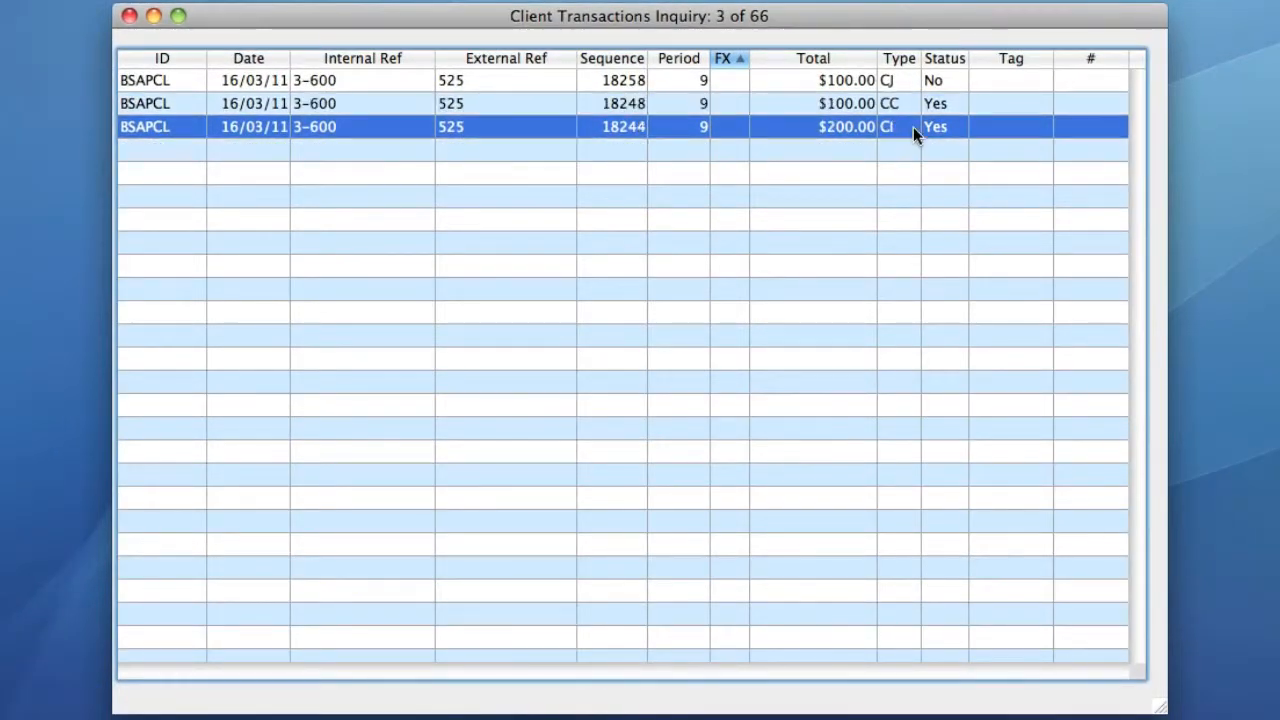
{"action": "left_click", "coordinate": [910, 105]}
{"action": "left_click", "coordinate": [908, 84]}
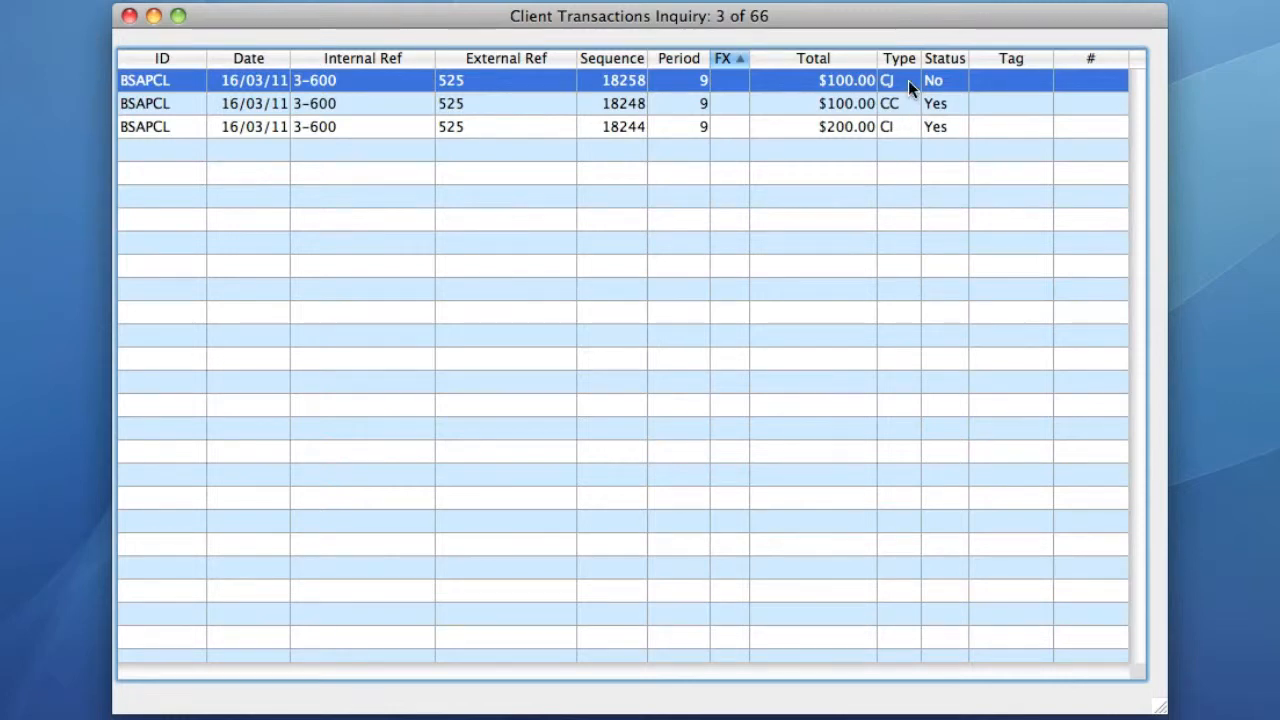
{"action": "double_click", "coordinate": [908, 80]}
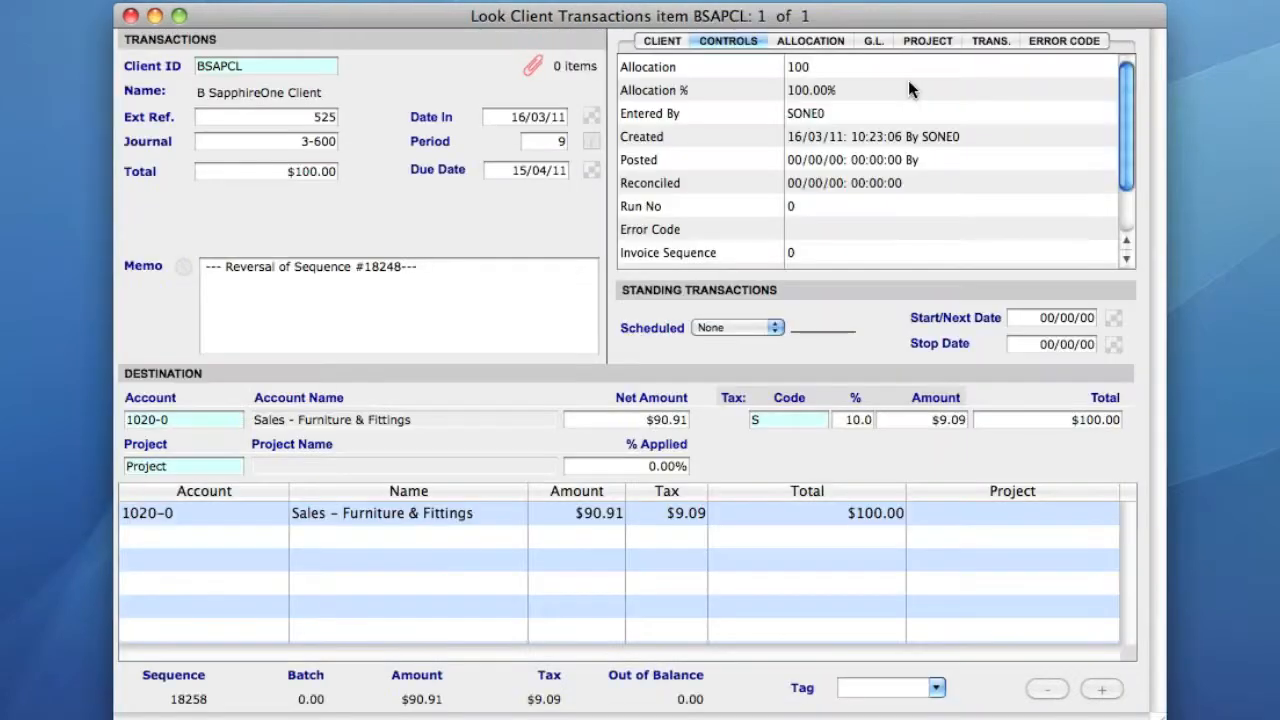
{"action": "left_click", "coordinate": [838, 43]}
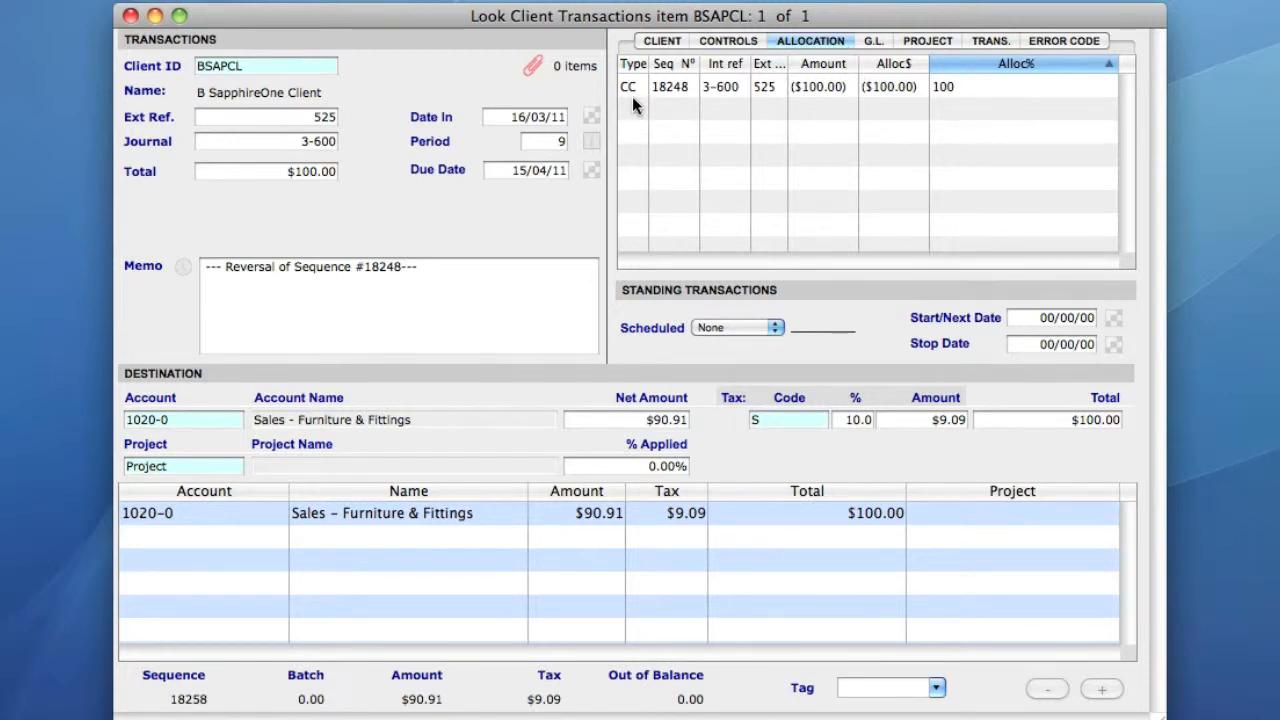
{"action": "key", "text": "Escape"}
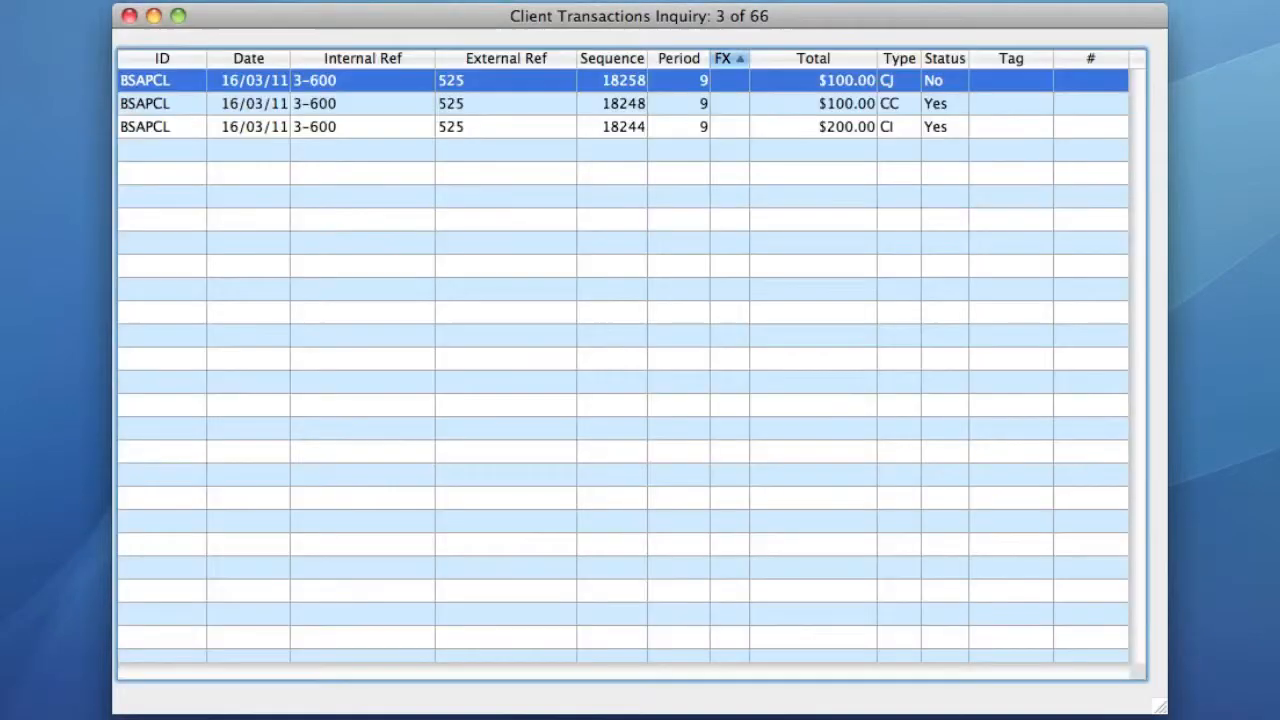
Check the control and allocation details of BSAPCL's $200 invoice after the reversal, and close both its details and the inquiry.
{"action": "left_click", "coordinate": [674, 126]}
{"action": "double_click", "coordinate": [674, 126]}
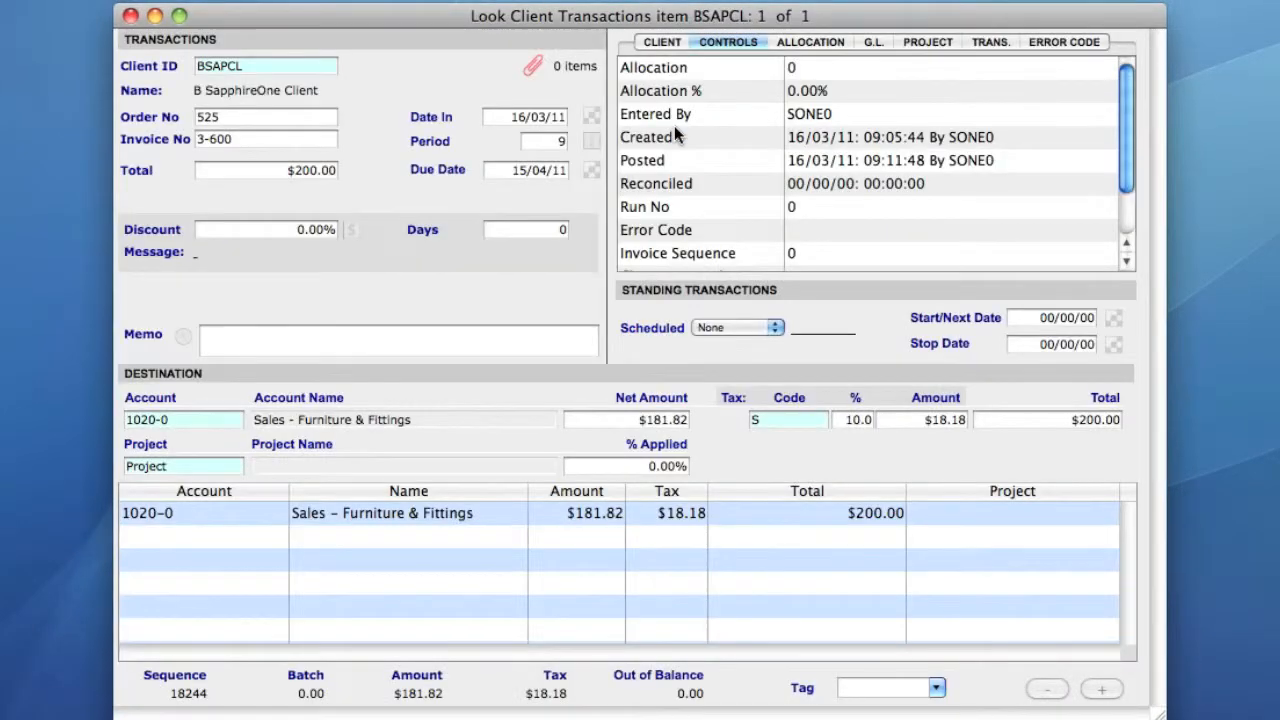
{"action": "left_click", "coordinate": [827, 42]}
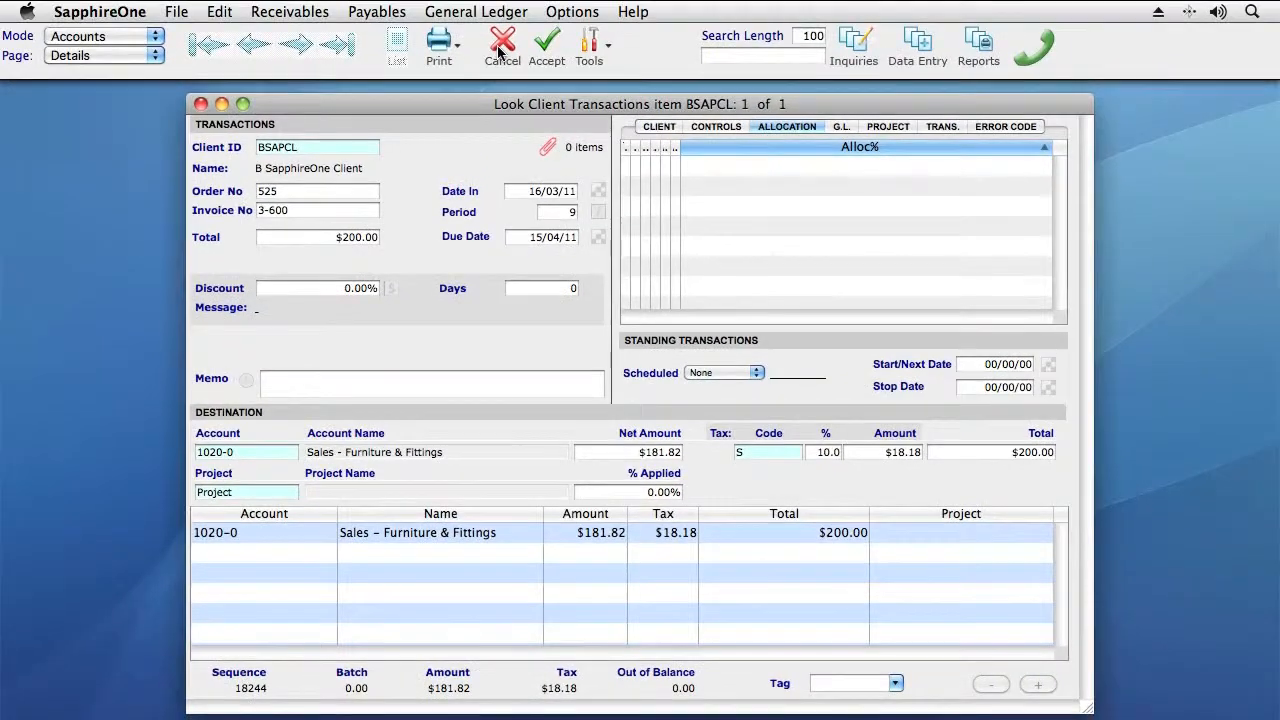
{"action": "left_click", "coordinate": [501, 48]}
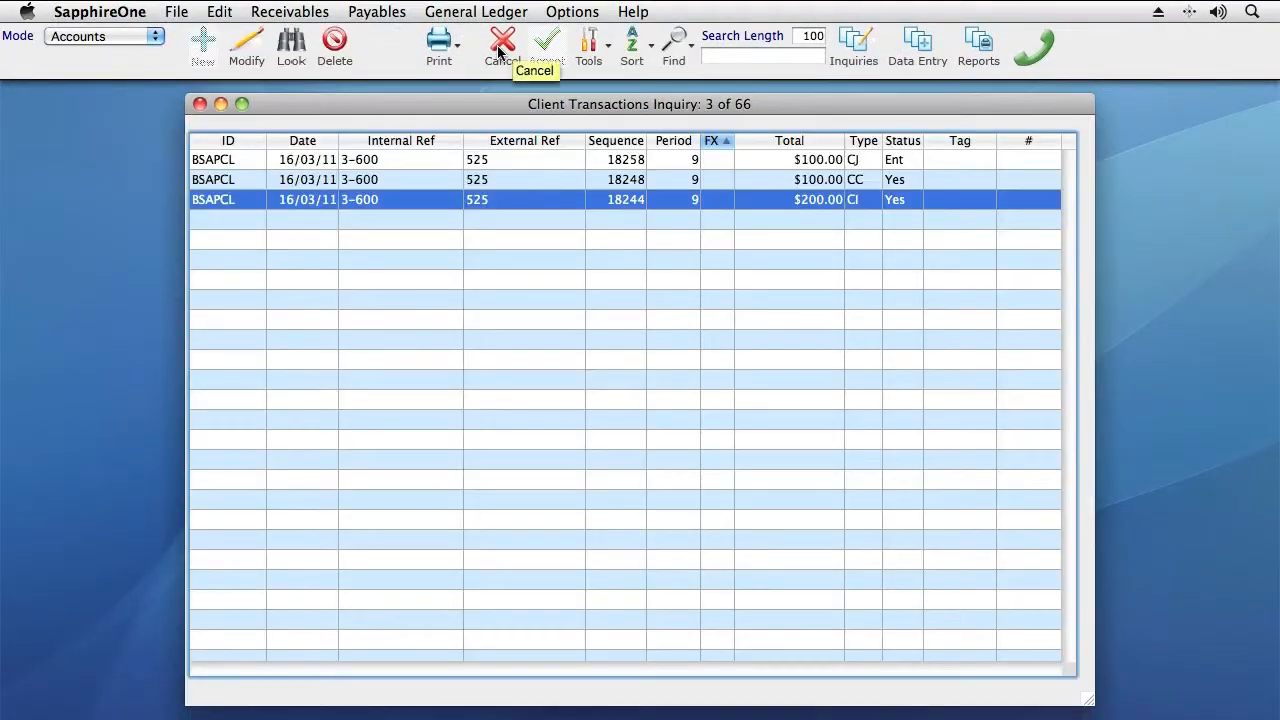
{"action": "left_click", "coordinate": [501, 48]}
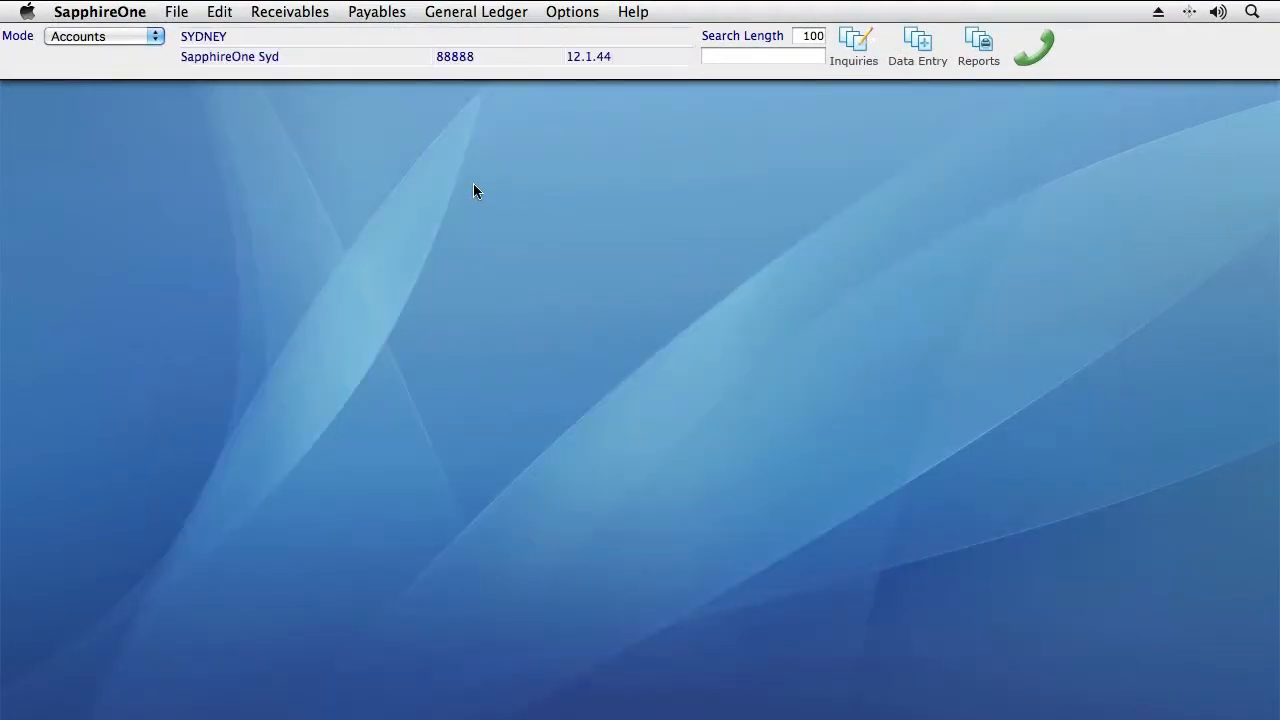